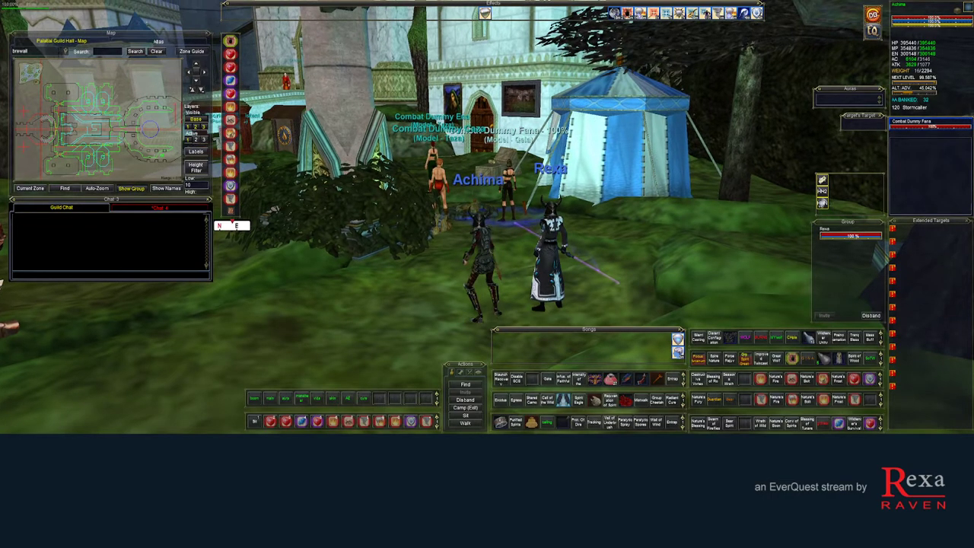
# Step: Turn the EverQuest camera slightly to the right
pyautogui.press('d')
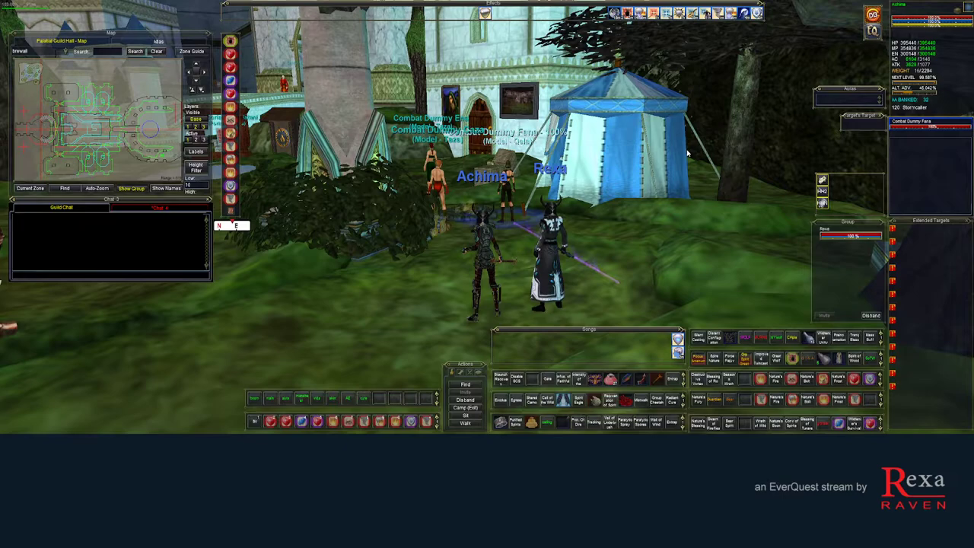
pyautogui.moveTo(687, 154); pyautogui.dragTo(708, 96)
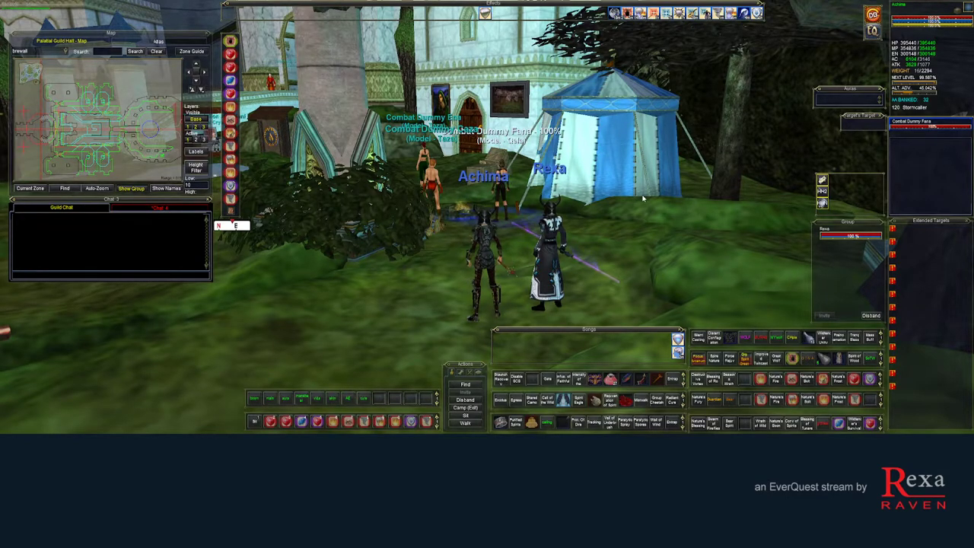
pyautogui.press('Right')
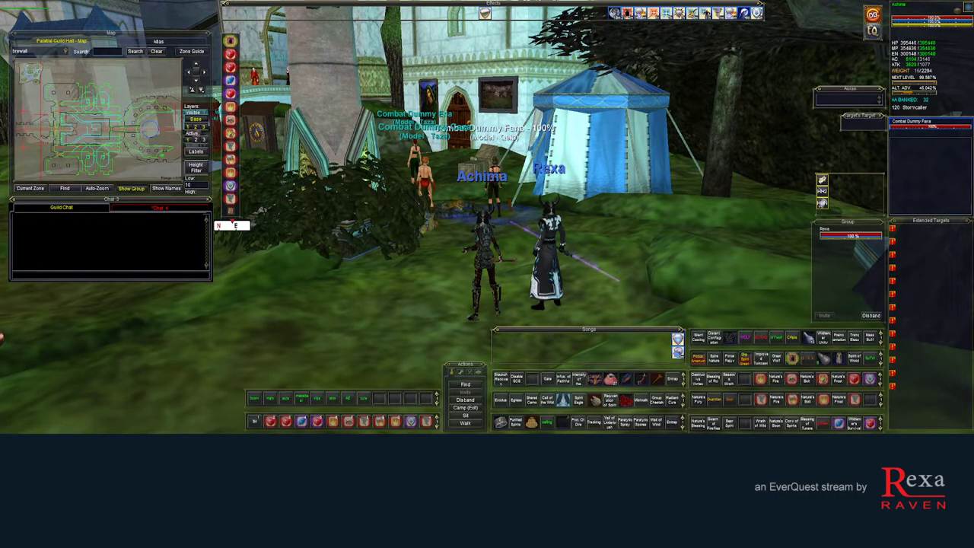
# Step: Bring GINA over the game, reposition its window, and expand Rexa's Triggers and the Druid folder
pyautogui.hotkey('alt', 'Tab')
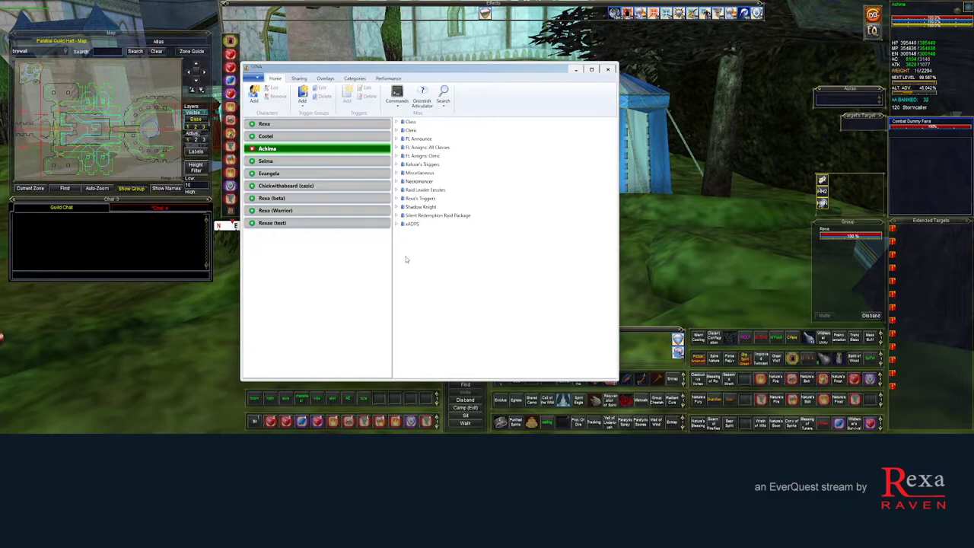
pyautogui.moveTo(400, 70); pyautogui.dragTo(379, 70)
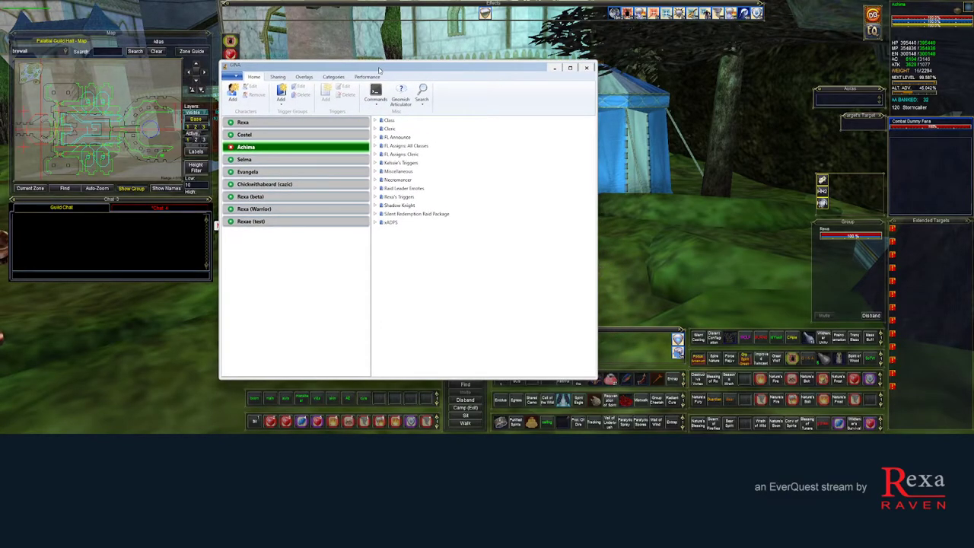
pyautogui.click(375, 197)
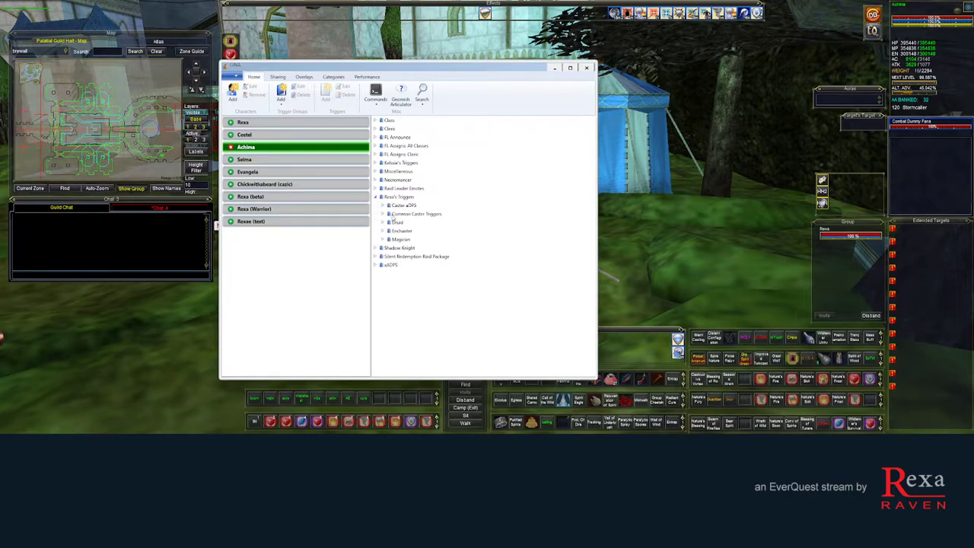
pyautogui.click(383, 222)
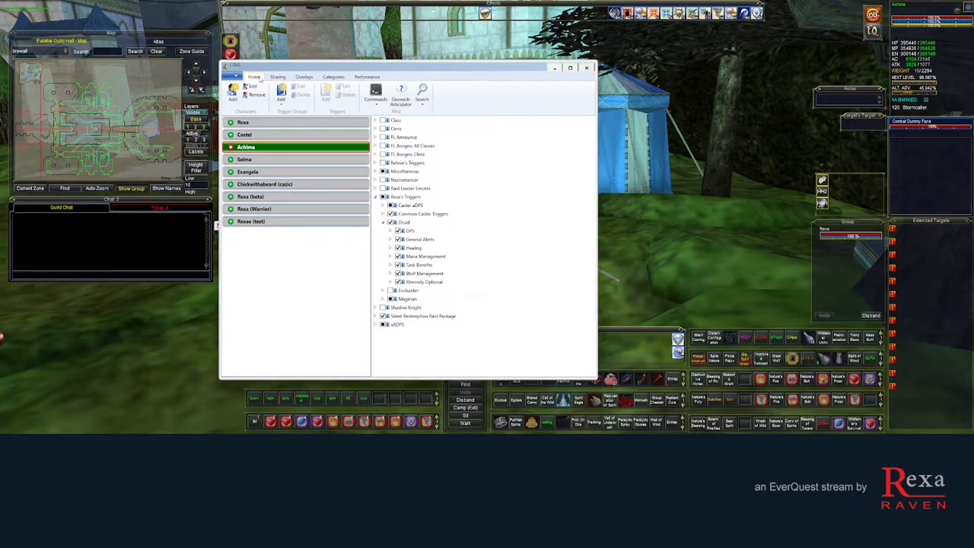
pyautogui.moveTo(321, 68); pyautogui.dragTo(325, 67)
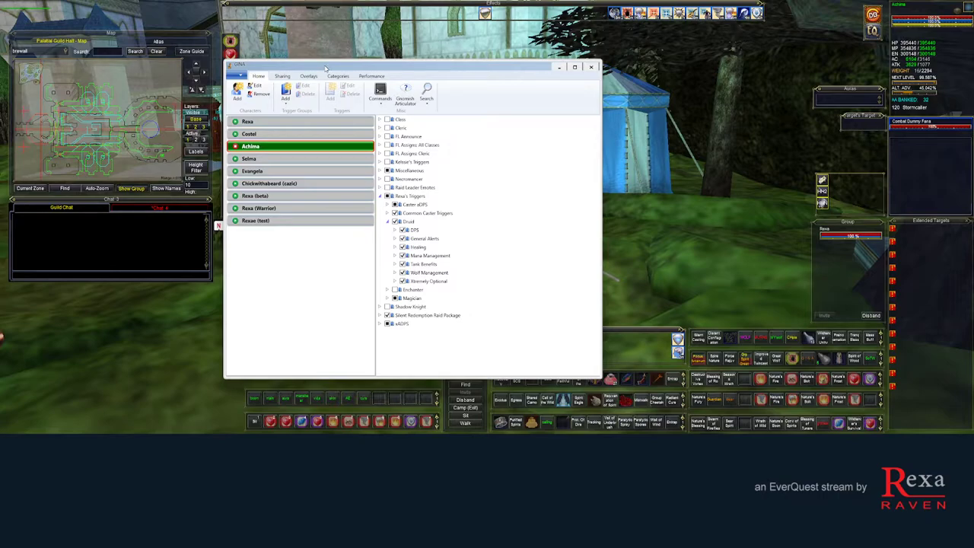
pyautogui.moveTo(326, 69); pyautogui.dragTo(341, 68)
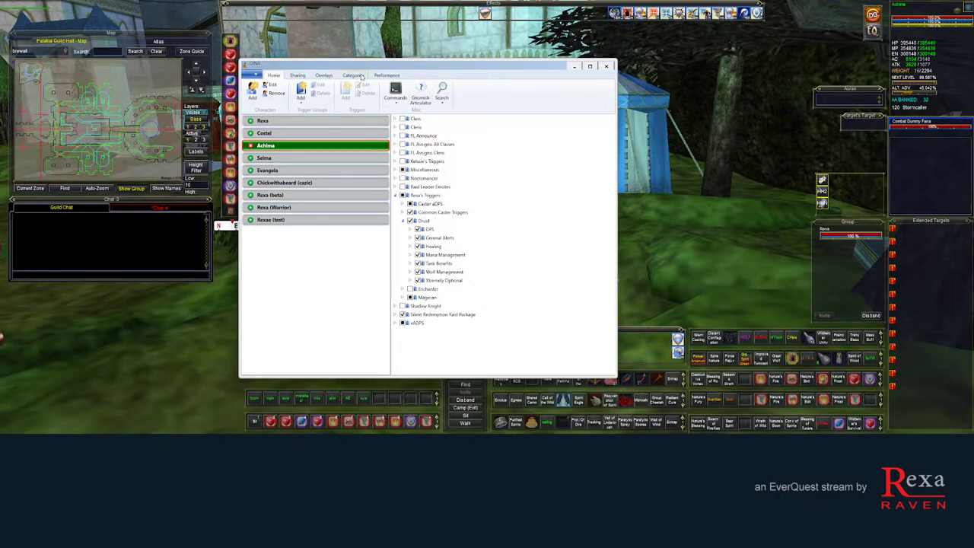
pyautogui.click(362, 77)
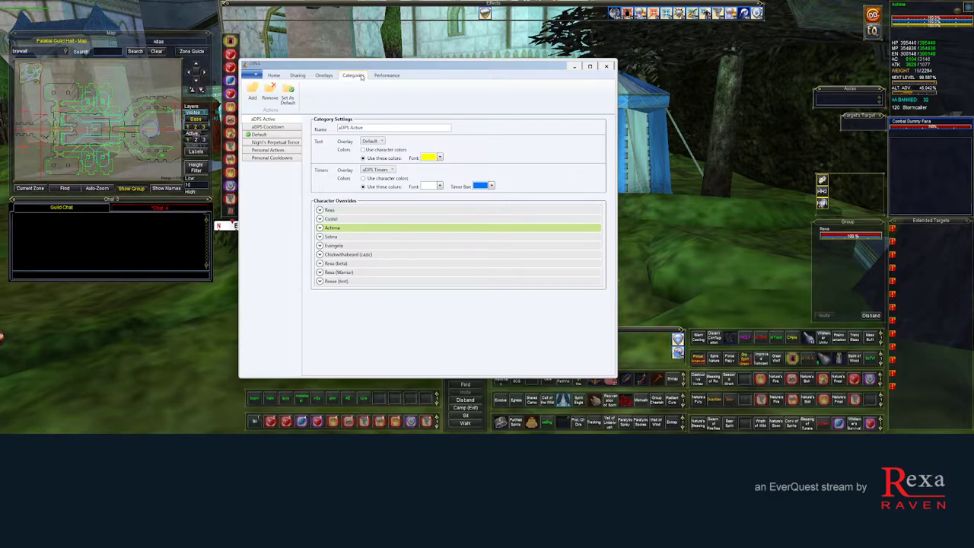
pyautogui.click(275, 76)
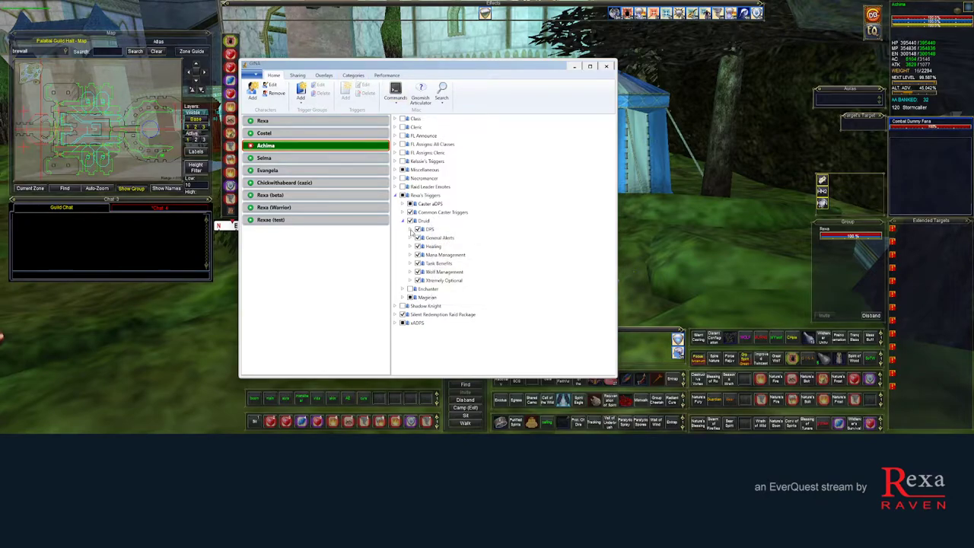
# Step: Expand the DPS group and inspect the Destructive Vortex - active trigger without saving changes
pyautogui.click(410, 230)
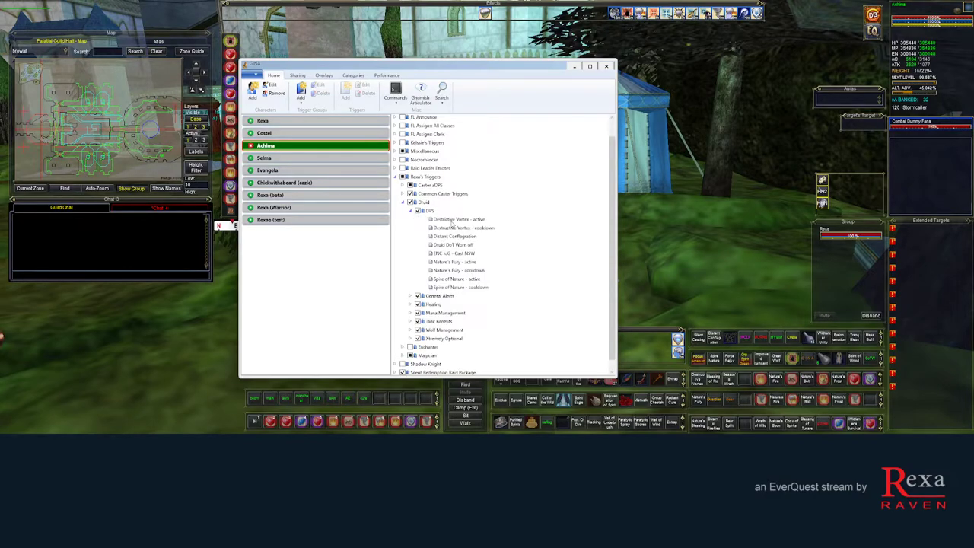
pyautogui.rightClick(451, 221)
pyautogui.press('Escape')
pyautogui.moveTo(458, 223)
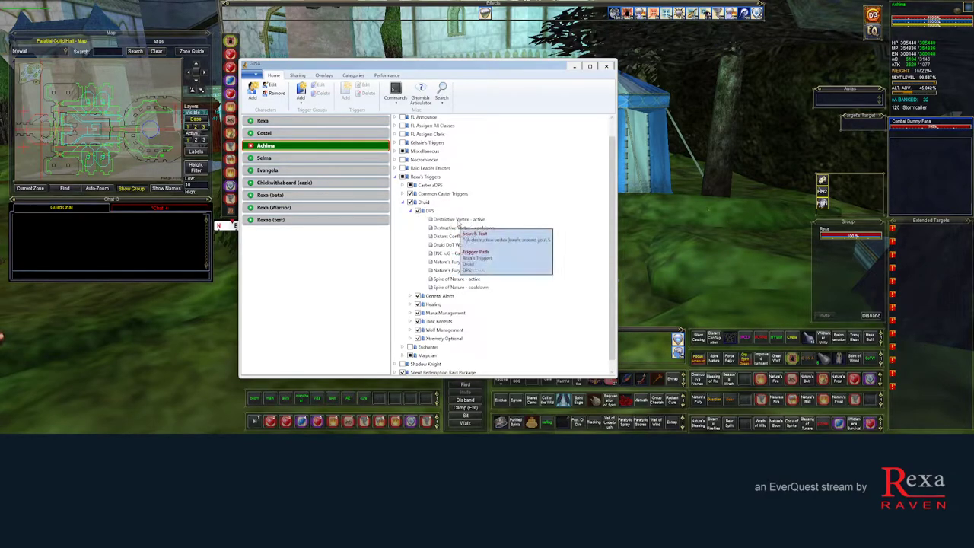
pyautogui.doubleClick(458, 221)
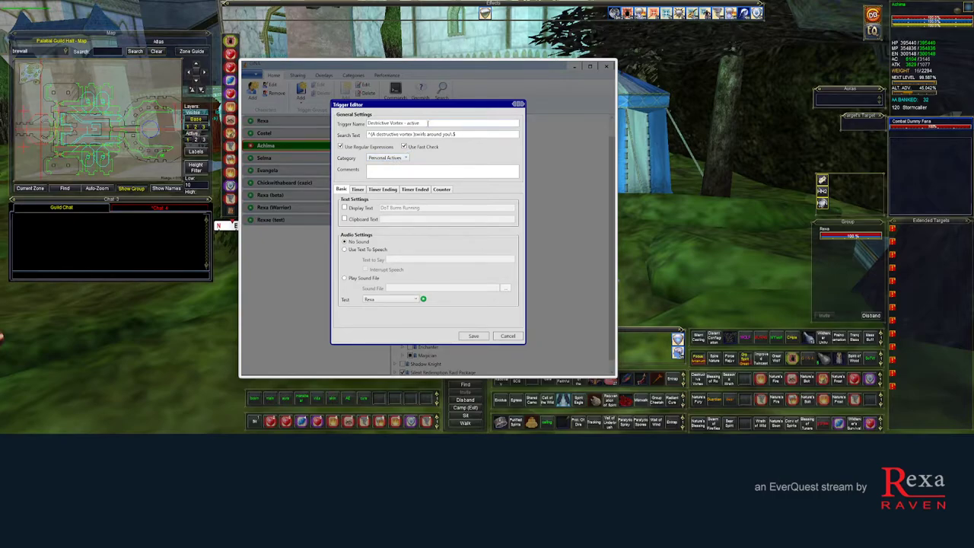
pyautogui.click(508, 337)
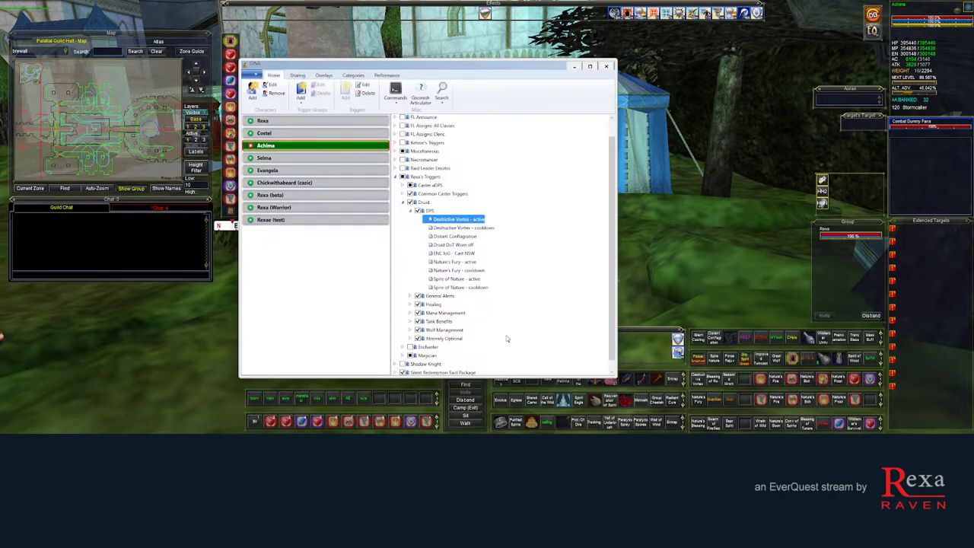
# Step: Inspect the Destructive Vortex - cooldown trigger and close the editor unchanged
pyautogui.click(455, 228)
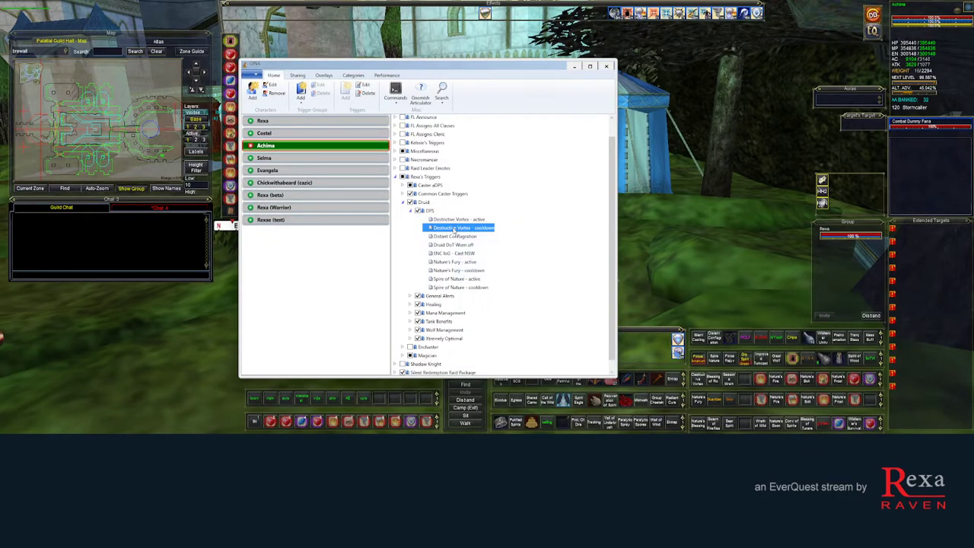
pyautogui.doubleClick(454, 229)
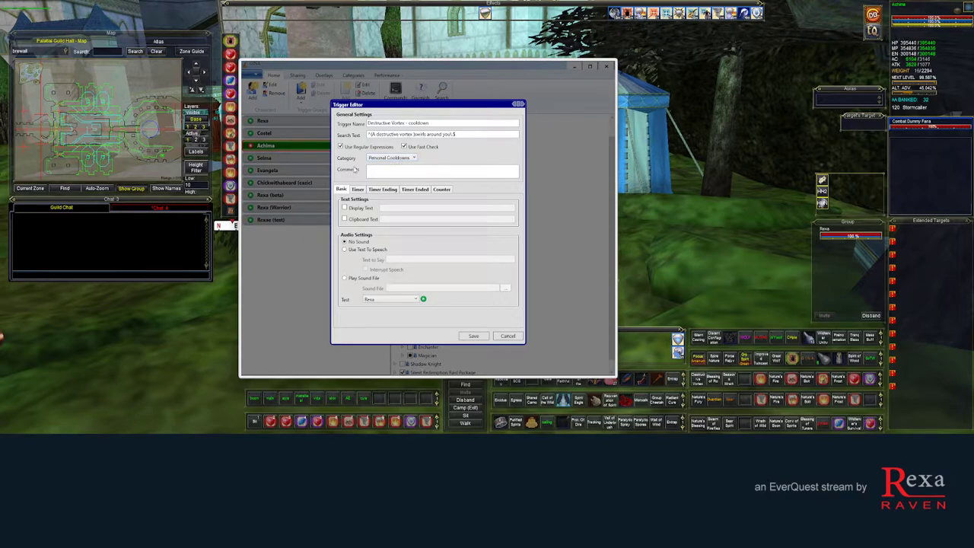
pyautogui.click(507, 336)
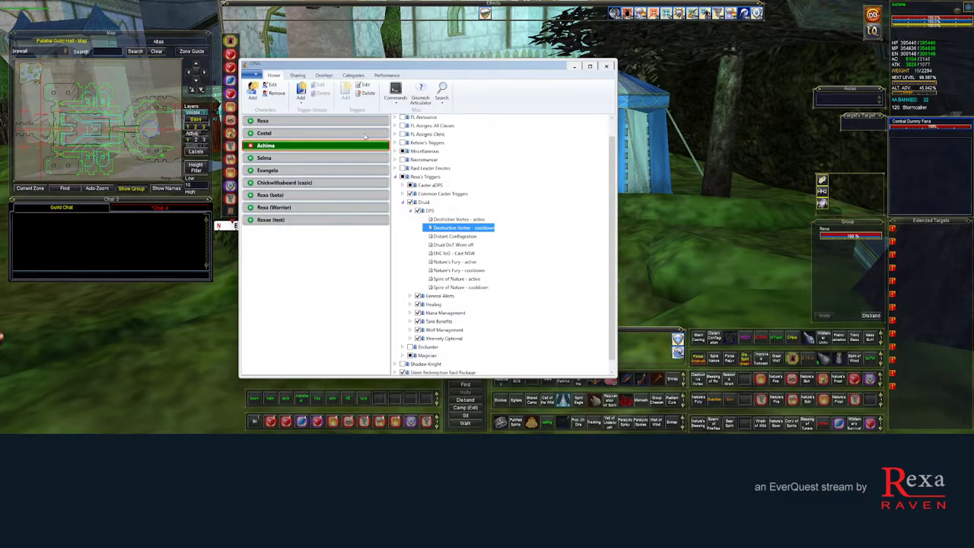
# Step: Show the Categories tab, with aDPS Active using yellow Default-overlay text and blue aDPS Timers bars
pyautogui.click(353, 76)
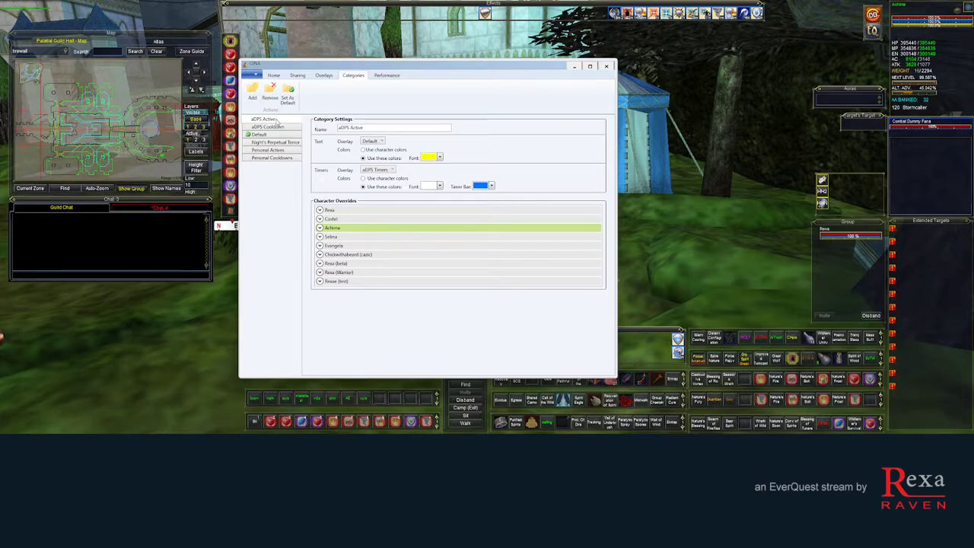
# Step: Toggle between the aDPS Cooldown and aDPS Active categories to compare their colours
pyautogui.click(276, 127)
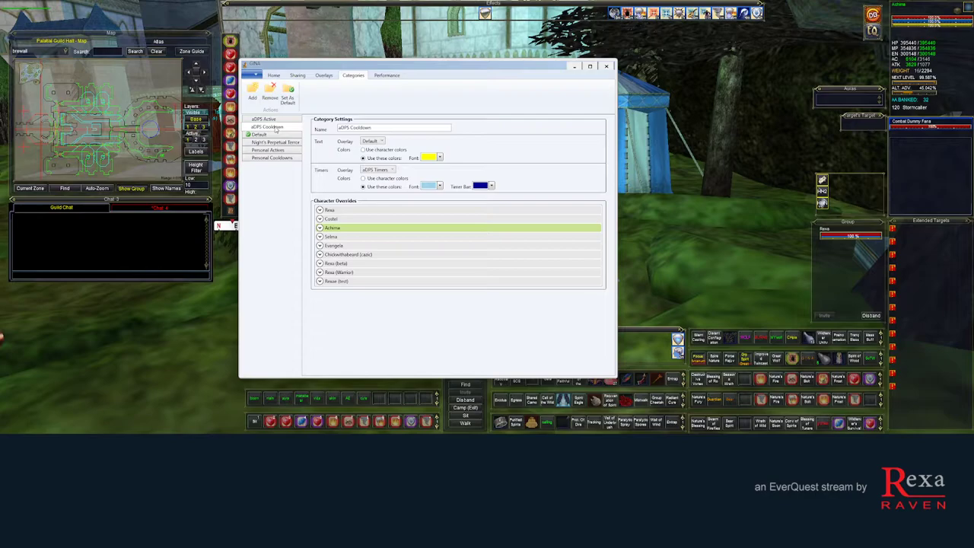
pyautogui.click(275, 121)
pyautogui.click(275, 128)
pyautogui.click(274, 120)
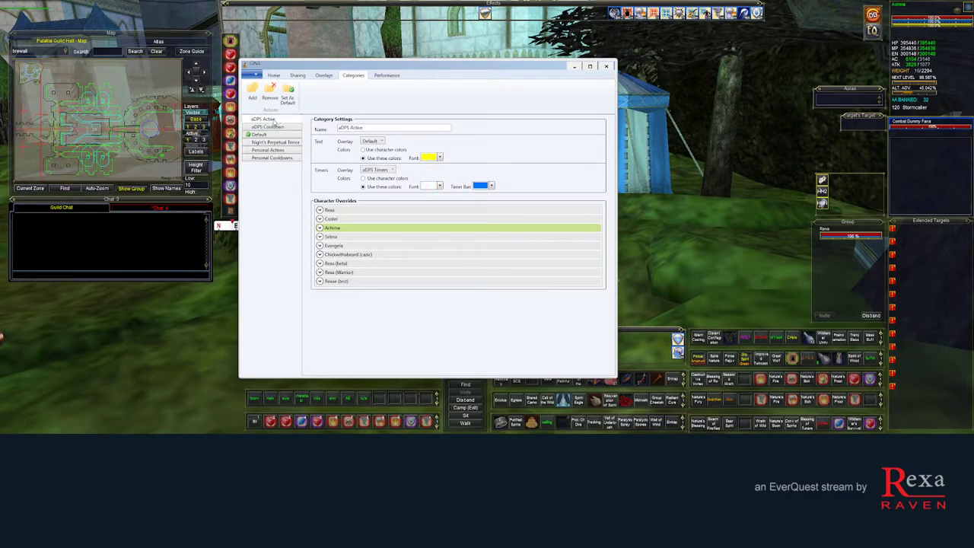
pyautogui.click(273, 128)
pyautogui.click(274, 120)
pyautogui.click(273, 128)
pyautogui.click(274, 120)
# Step: Review the Default, Night's Perpetual Terror, Personal Actives and Personal Cooldowns categories
pyautogui.click(270, 134)
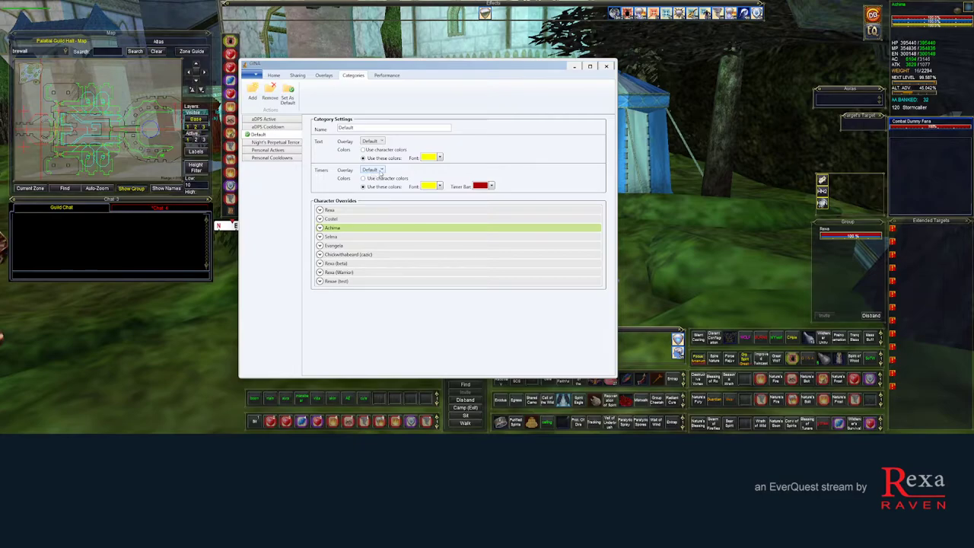
pyautogui.click(274, 145)
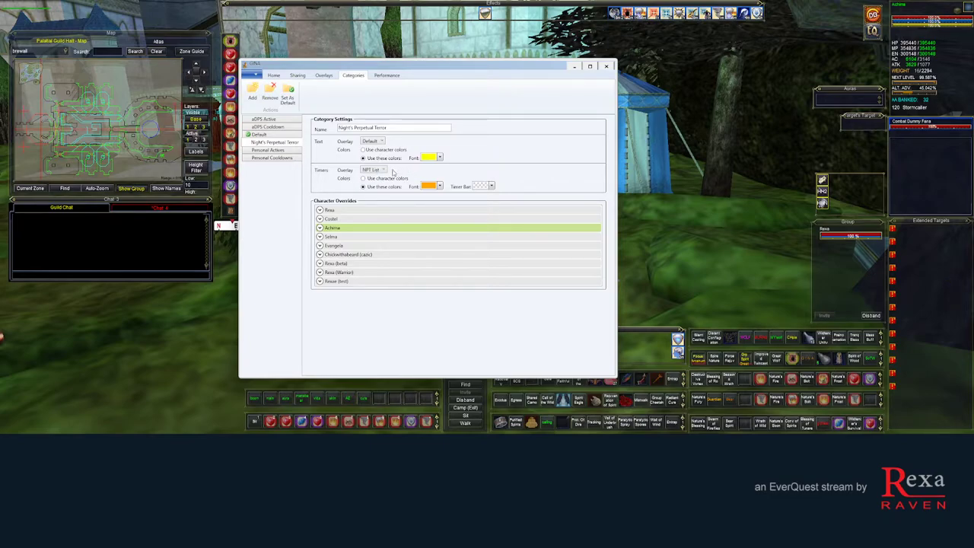
pyautogui.click(286, 152)
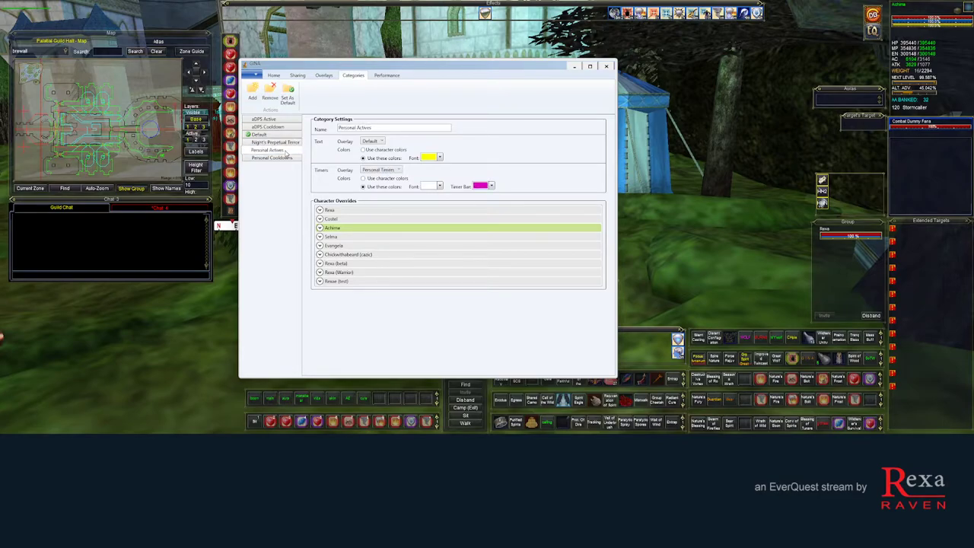
pyautogui.click(284, 159)
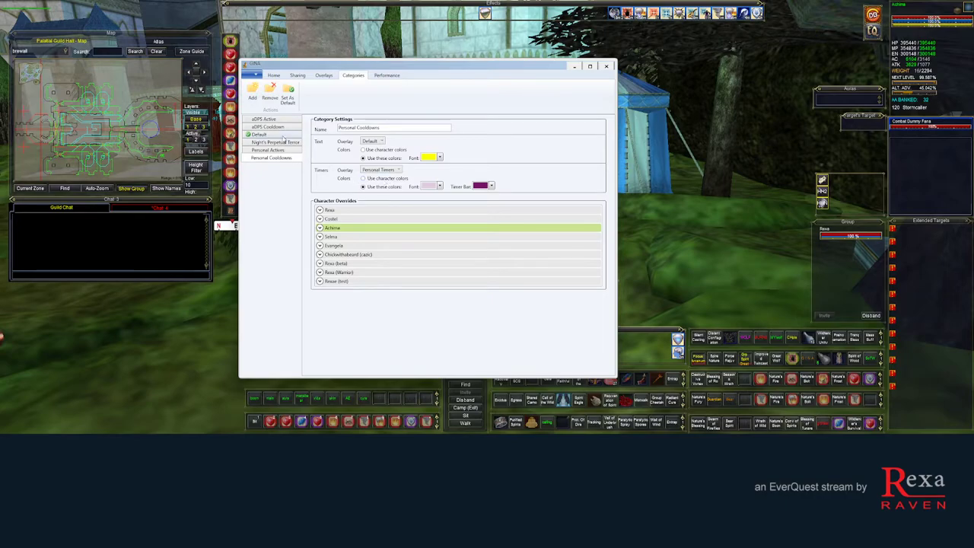
# Step: Cycle through all six categories again, finishing on Personal Cooldowns with purple Personal Timers bars
pyautogui.click(279, 120)
pyautogui.click(279, 126)
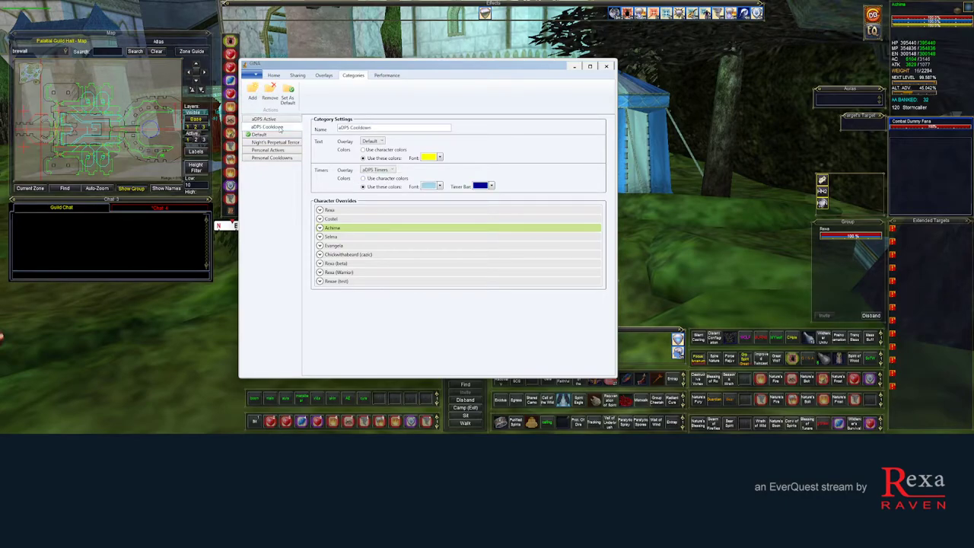
pyautogui.click(279, 135)
pyautogui.click(278, 143)
pyautogui.click(278, 150)
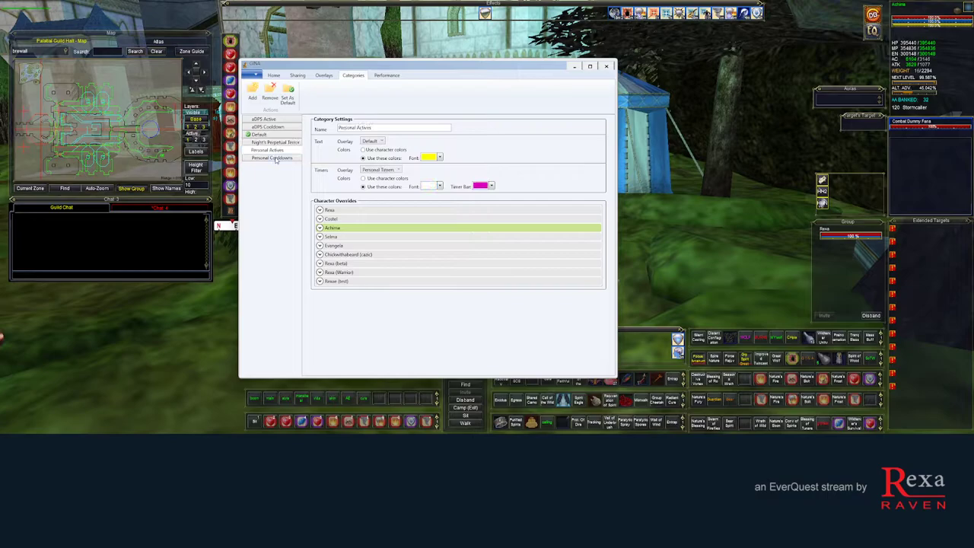
pyautogui.click(277, 157)
pyautogui.click(277, 120)
pyautogui.click(278, 126)
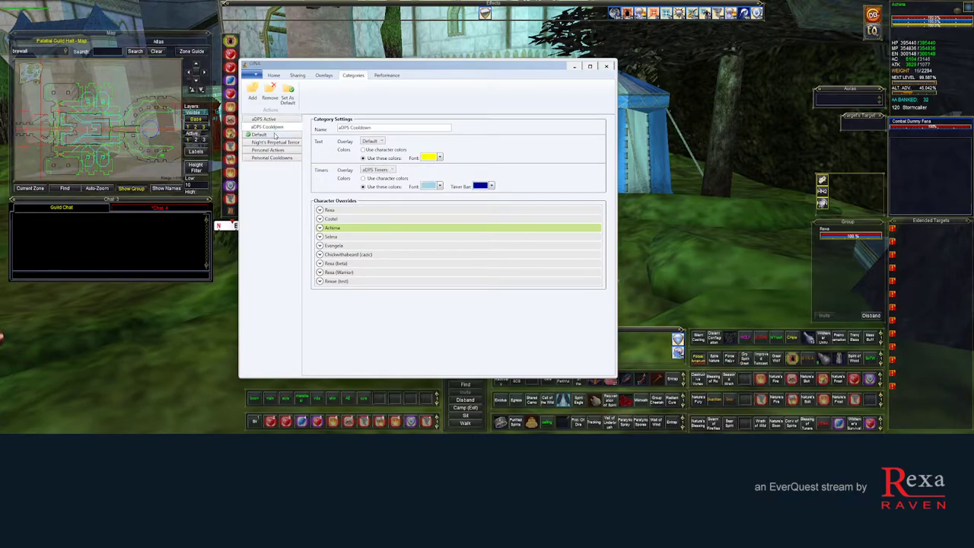
pyautogui.click(277, 135)
pyautogui.click(276, 143)
pyautogui.click(274, 150)
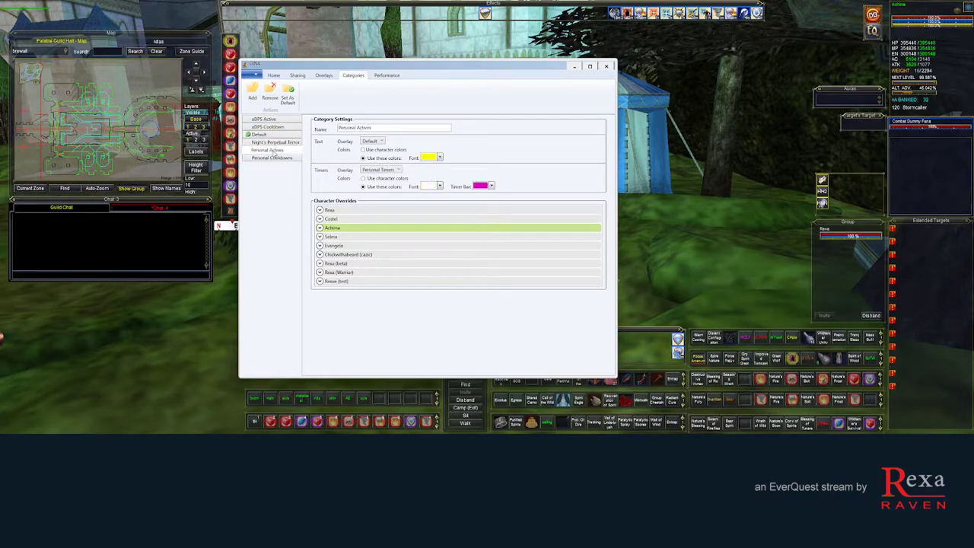
pyautogui.click(274, 157)
pyautogui.click(274, 150)
pyautogui.click(276, 158)
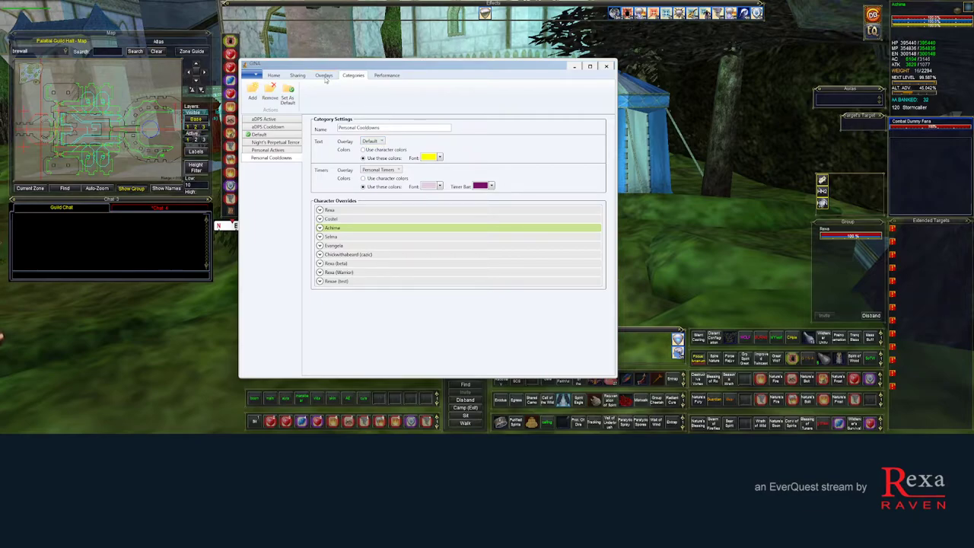
# Step: Switch to the Overlays view and open the Default timer overlay's settings (Arial, sorted by Time Remaining)
pyautogui.click(323, 75)
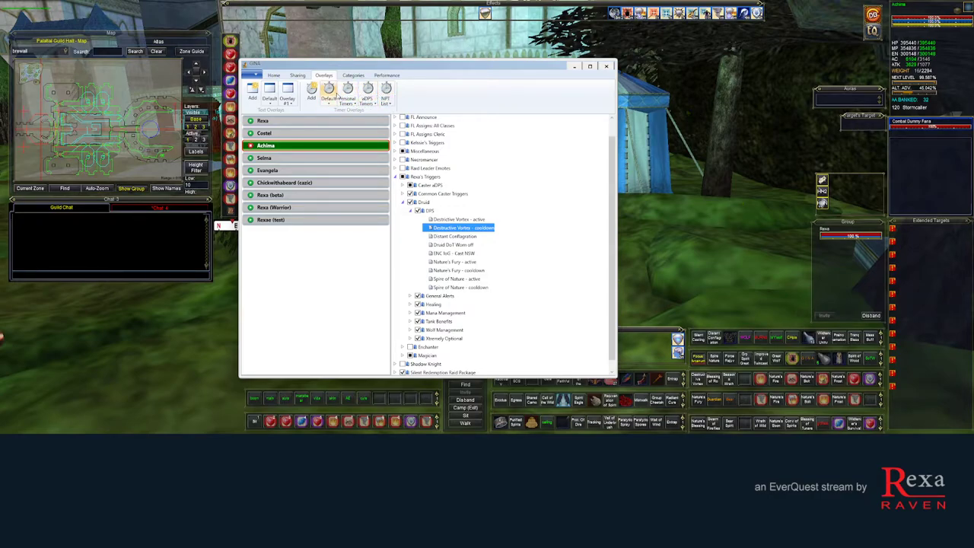
pyautogui.click(353, 75)
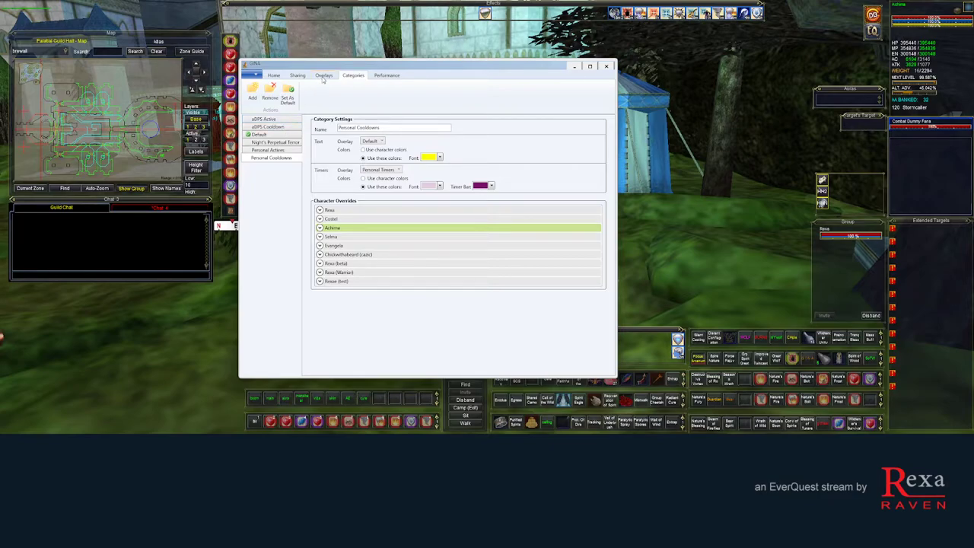
pyautogui.click(324, 80)
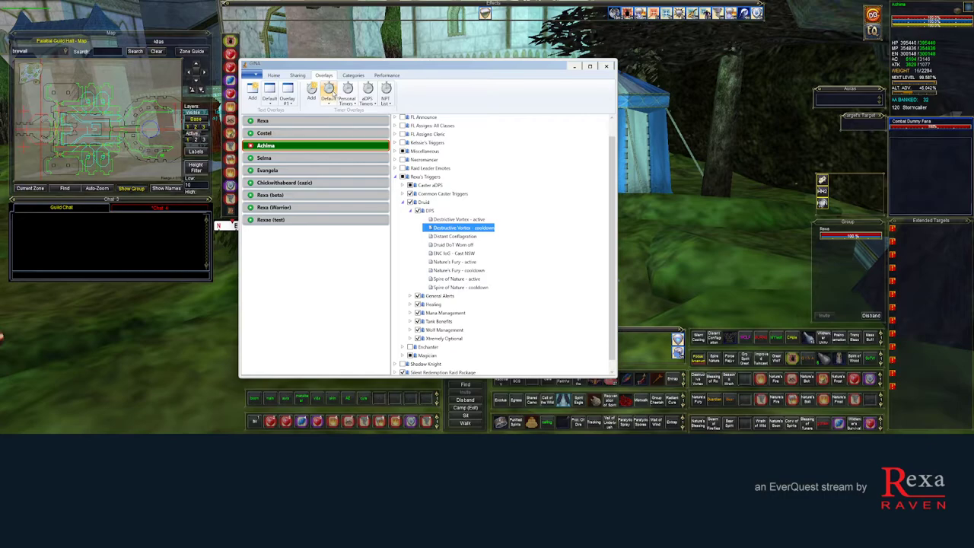
pyautogui.click(329, 93)
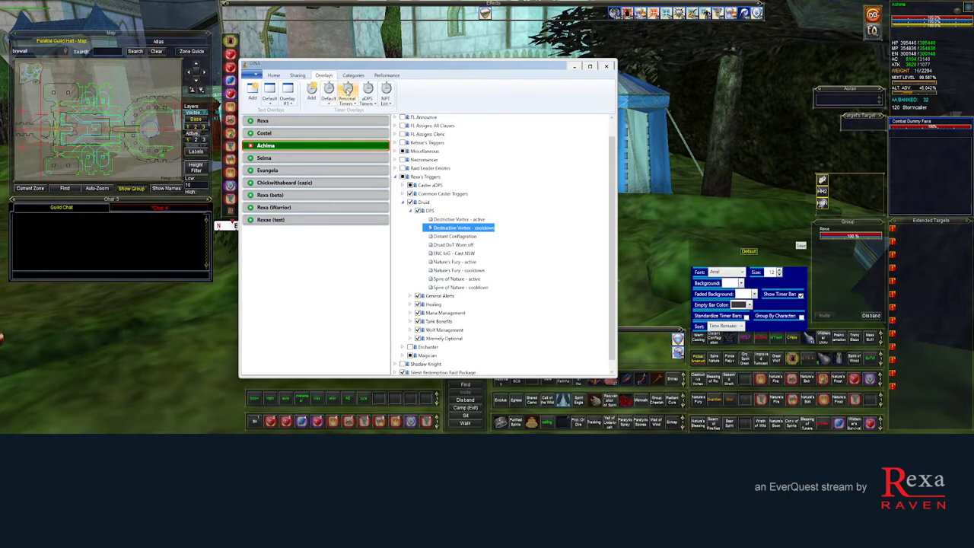
# Step: Open the Personal Timers, aDPS Timers and NPT List overlay panels, then shift GINA slightly left
pyautogui.click(346, 90)
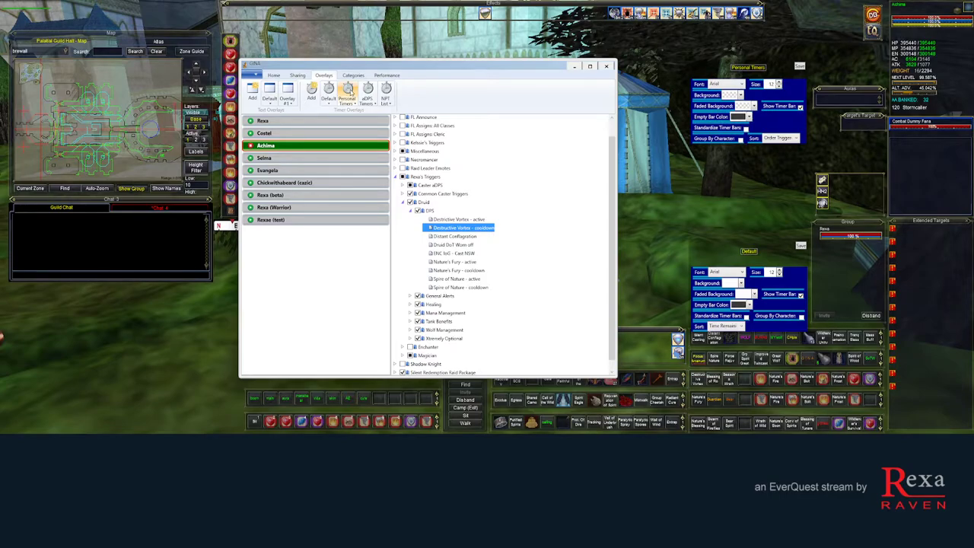
pyautogui.click(368, 92)
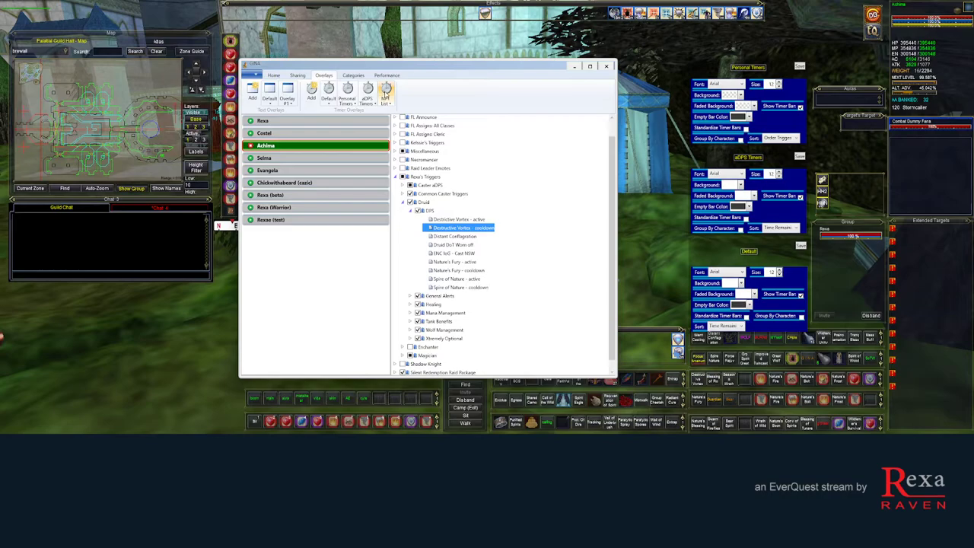
pyautogui.click(386, 94)
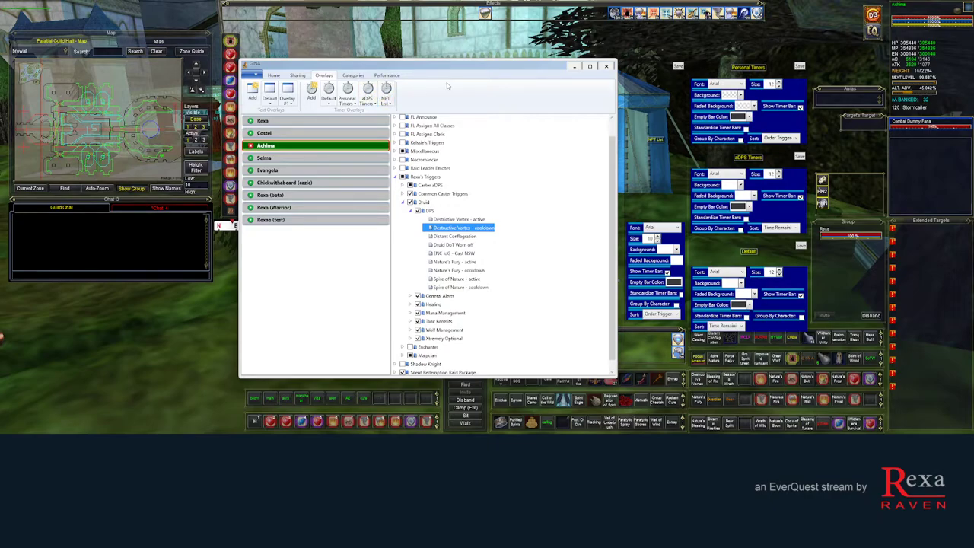
pyautogui.moveTo(460, 66); pyautogui.dragTo(448, 65)
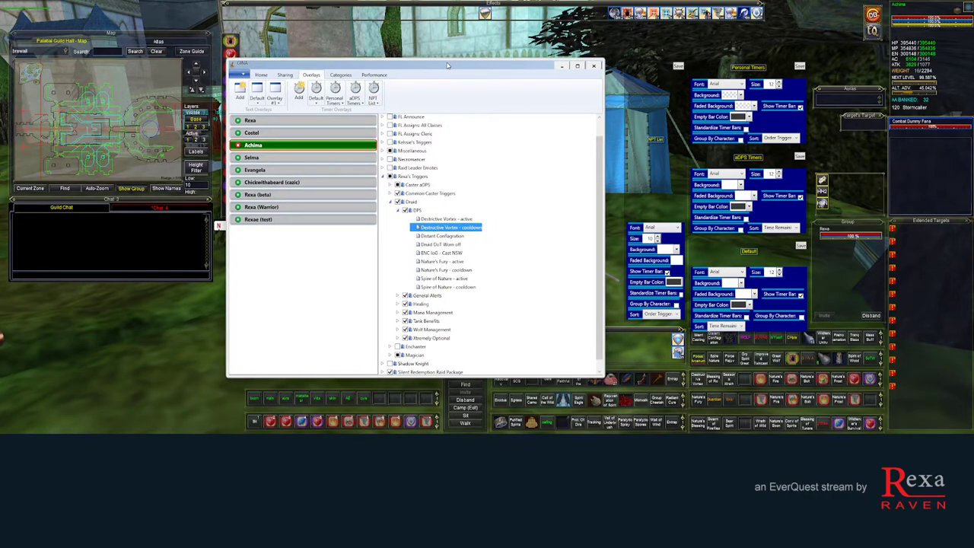
pyautogui.click(349, 76)
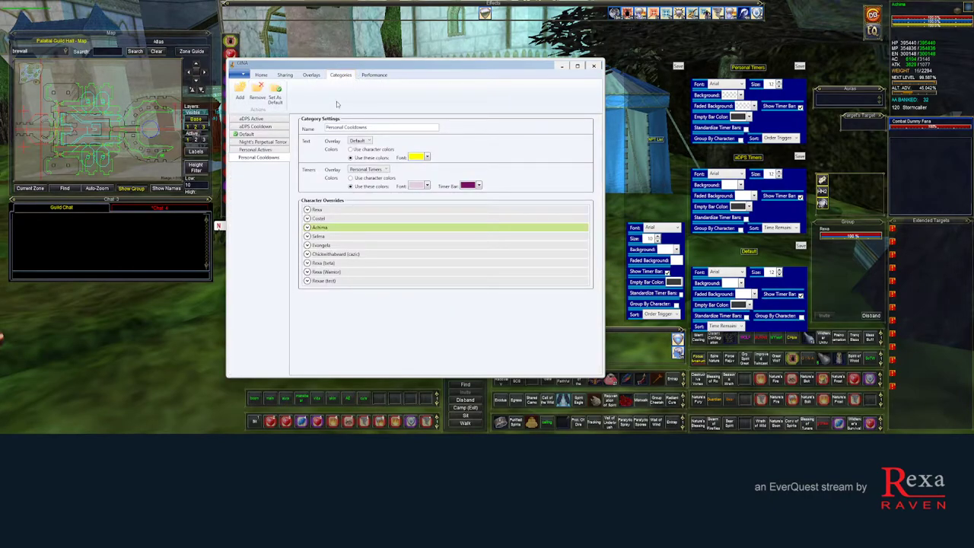
pyautogui.click(261, 120)
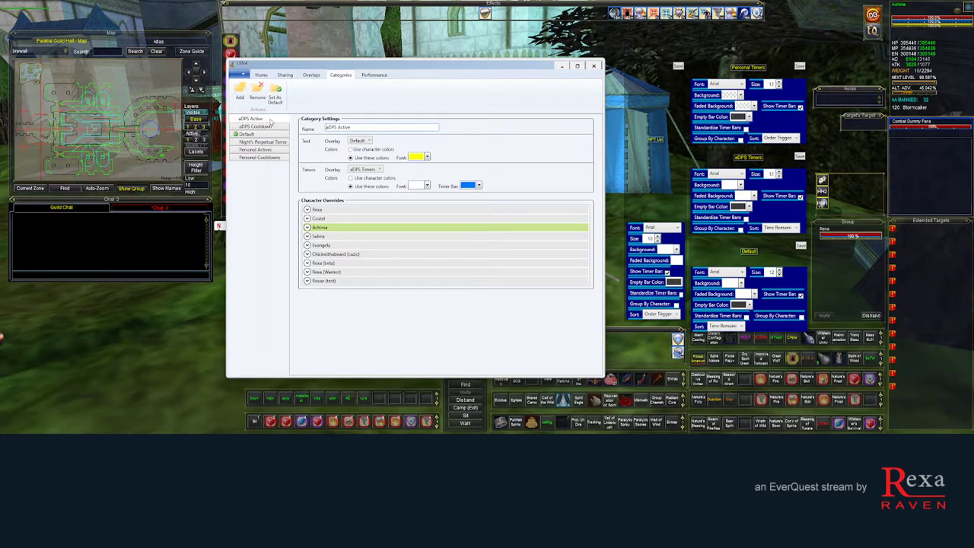
pyautogui.click(270, 127)
pyautogui.click(269, 120)
pyautogui.click(270, 127)
pyautogui.click(268, 142)
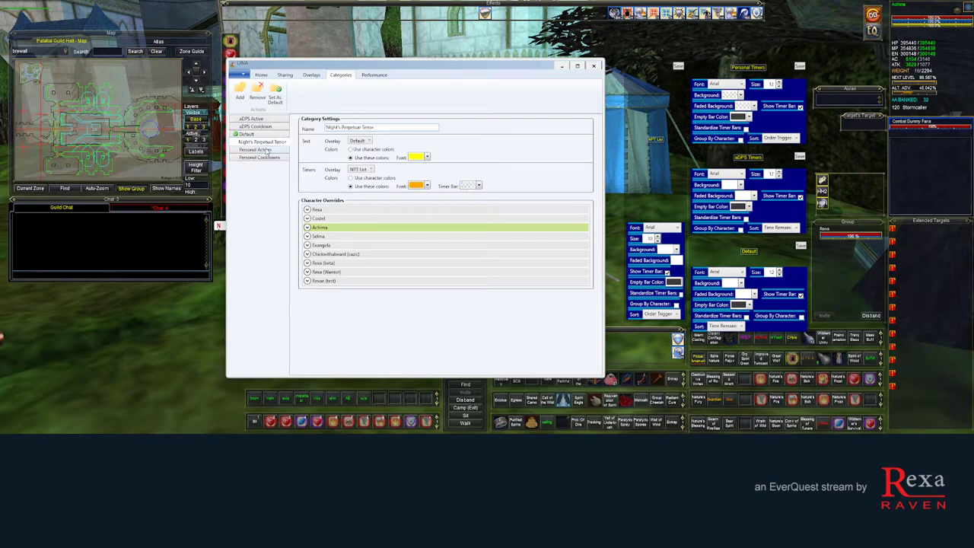
pyautogui.click(268, 149)
pyautogui.click(268, 157)
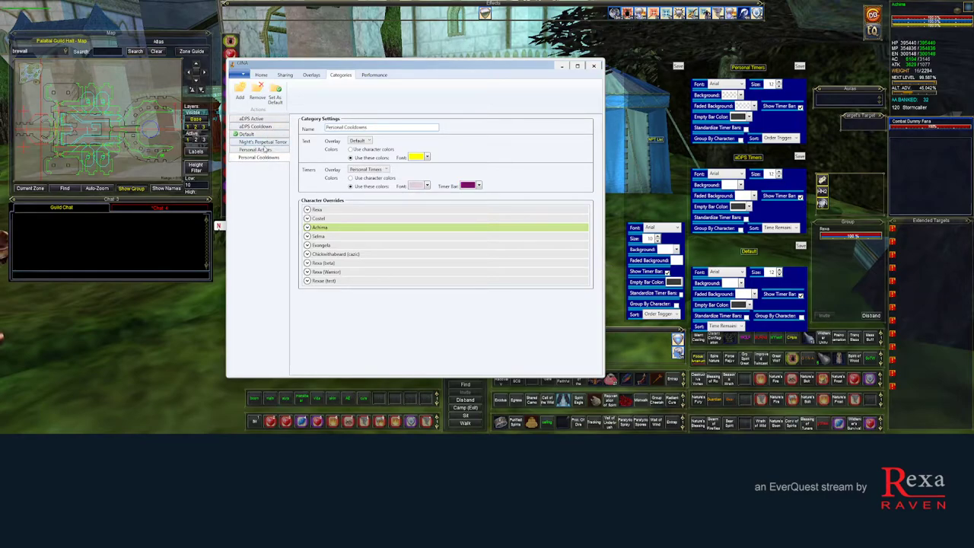
pyautogui.click(267, 149)
pyautogui.click(265, 143)
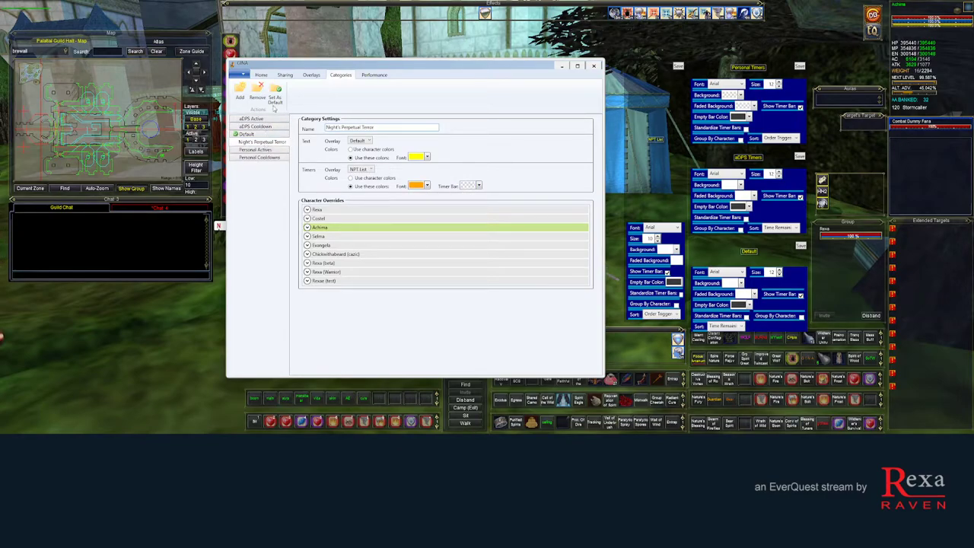
pyautogui.click(311, 75)
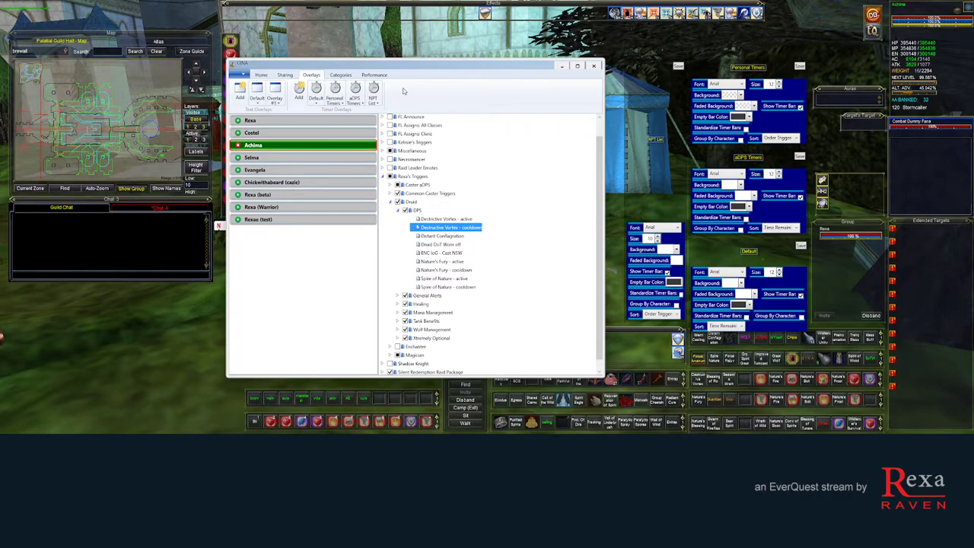
# Step: Close the NPT List, Personal Timers and Default overlay panels and minimize GINA
pyautogui.click(376, 89)
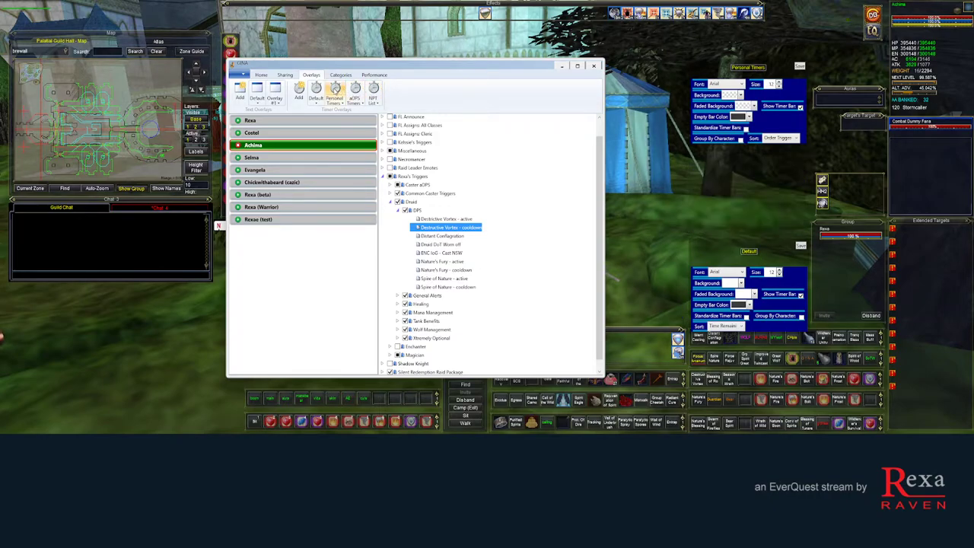
pyautogui.click(334, 91)
pyautogui.click(316, 91)
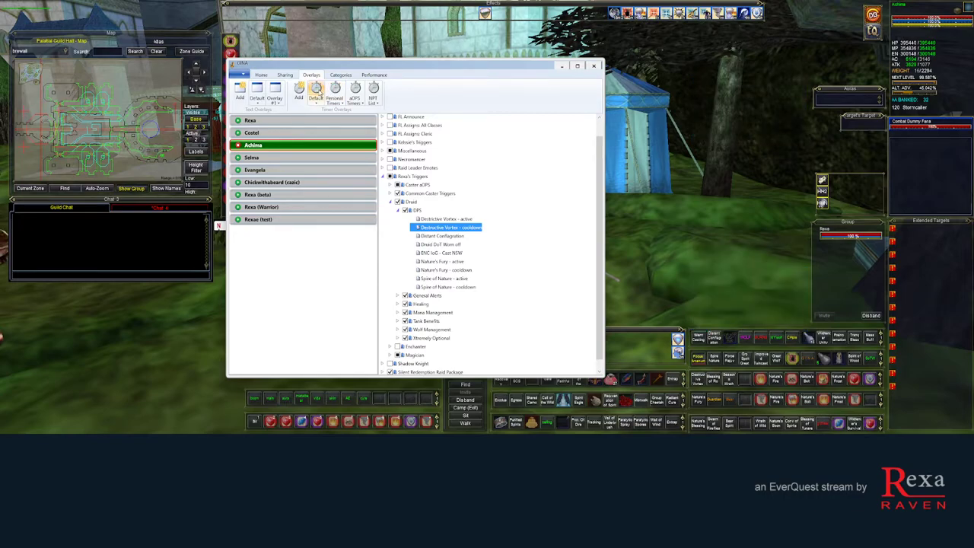
pyautogui.click(562, 66)
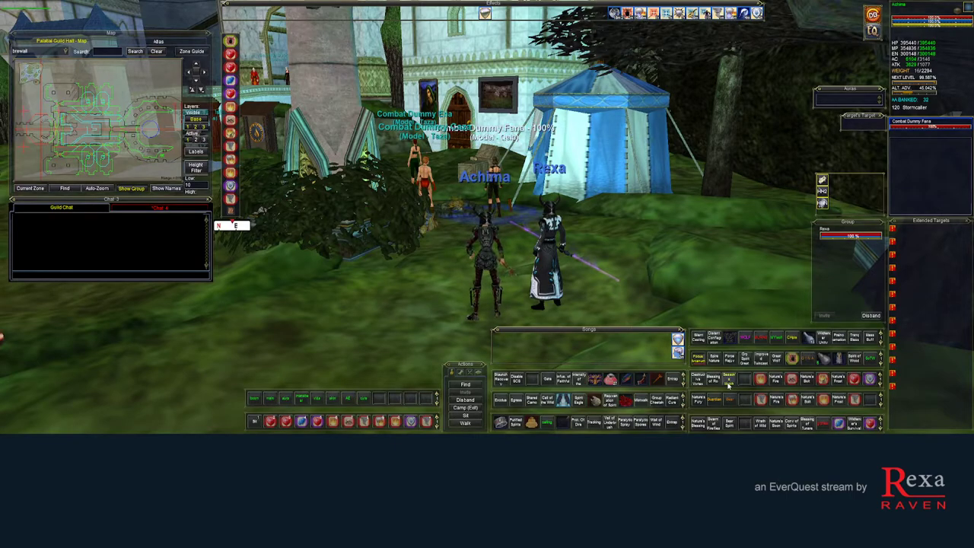
# Step: Cast Season's Wrath, Group Woof and the burn sequence on the combat dummy, then switch clients
pyautogui.press('3')
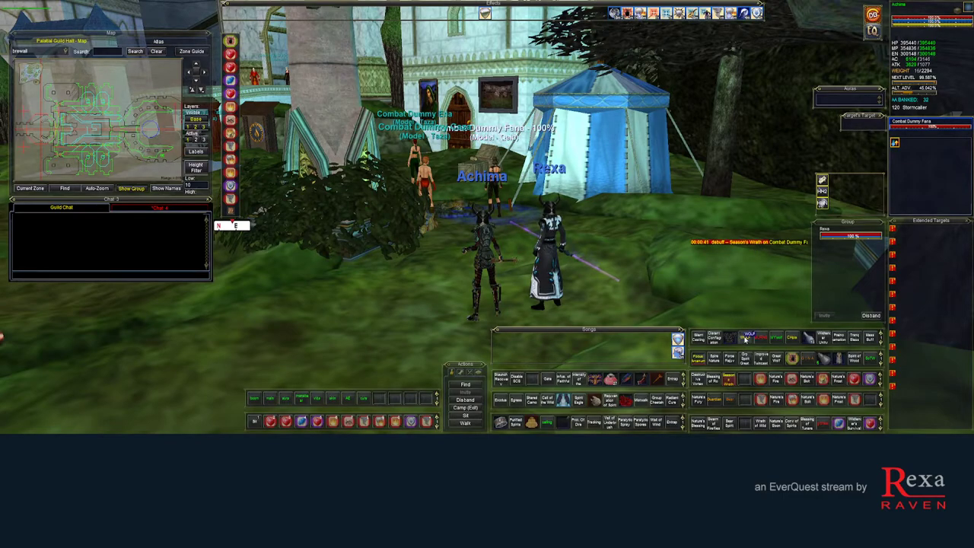
pyautogui.click(746, 340)
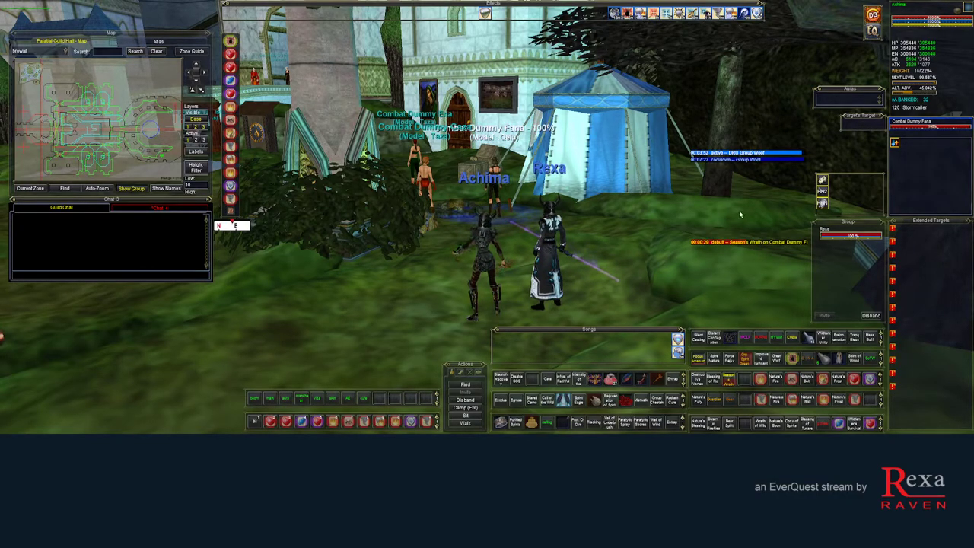
pyautogui.click(759, 338)
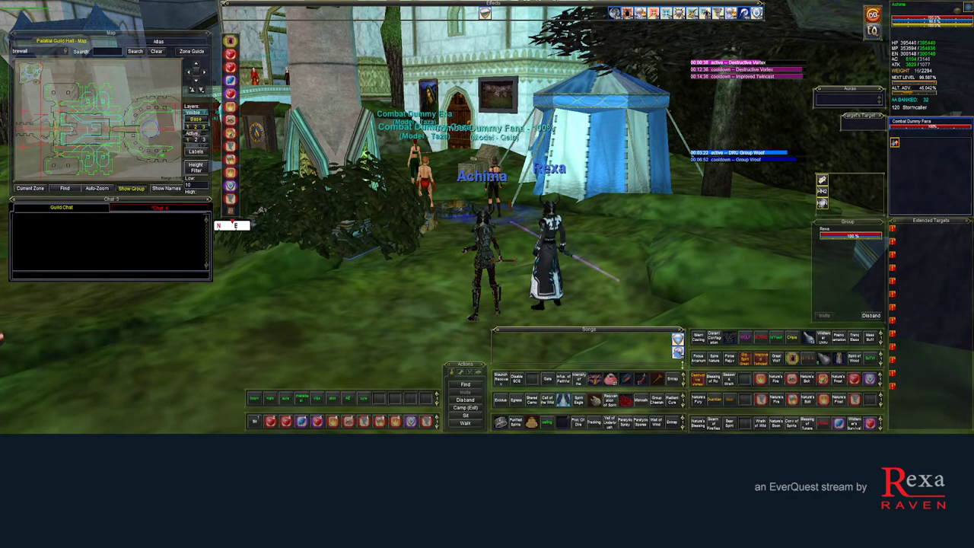
pyautogui.click(593, 379)
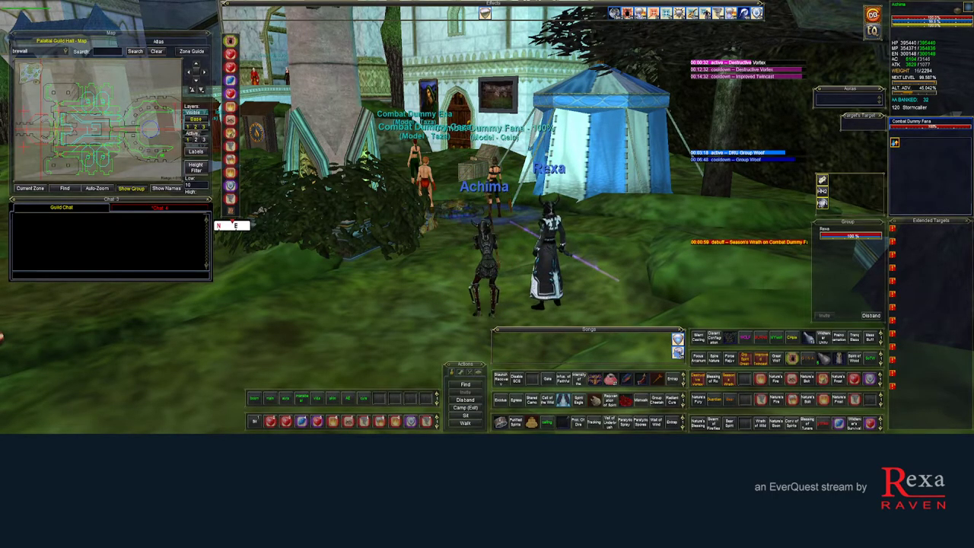
pyautogui.hotkey('alt', 'Tab')
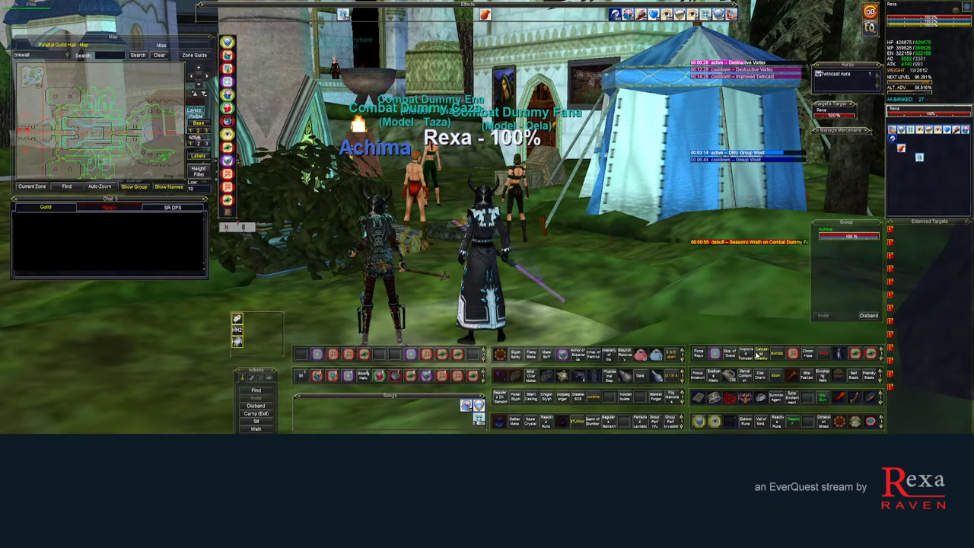
# Step: Fire the enchanter's Illusions of Grandeur, return to the first character, and look around
pyautogui.click(729, 354)
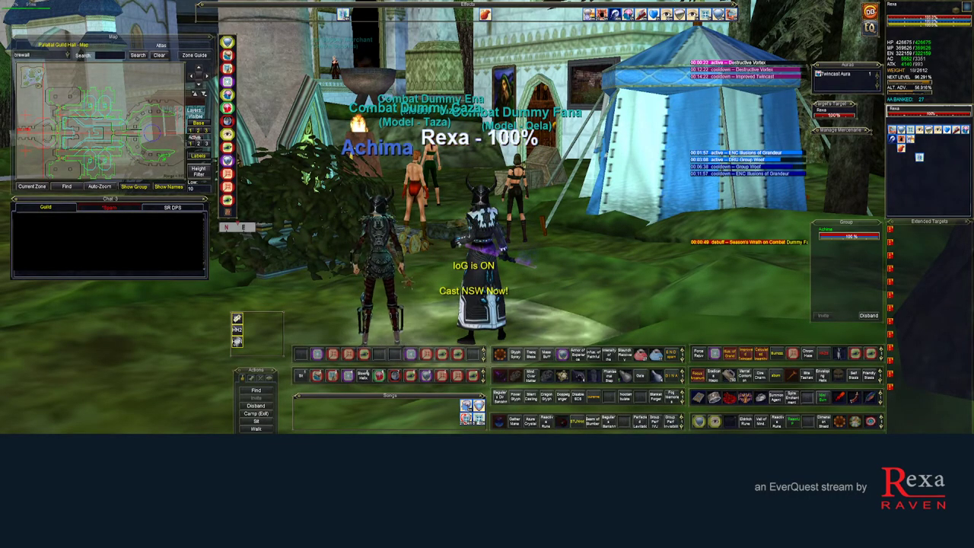
pyautogui.hotkey('alt', 'Tab')
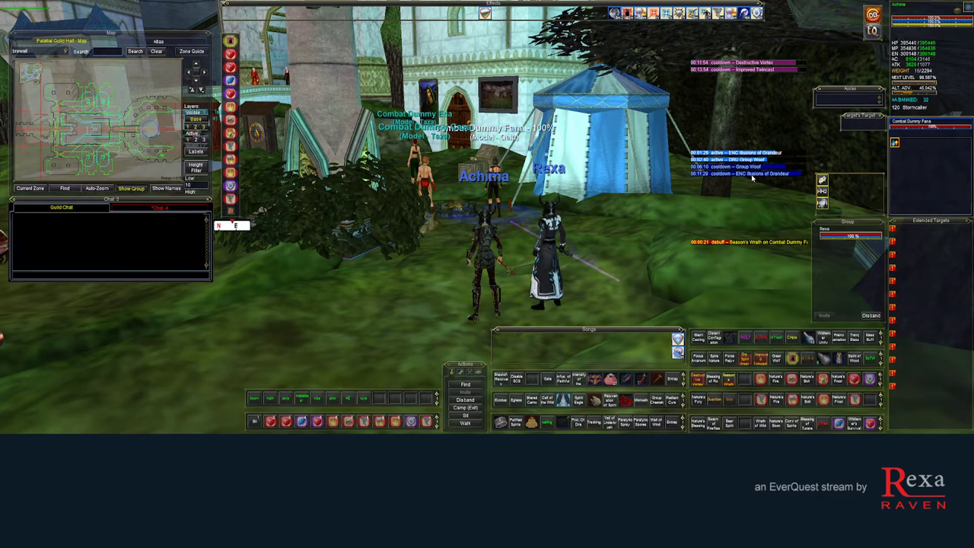
pyautogui.press('Left')
pyautogui.press('Right')
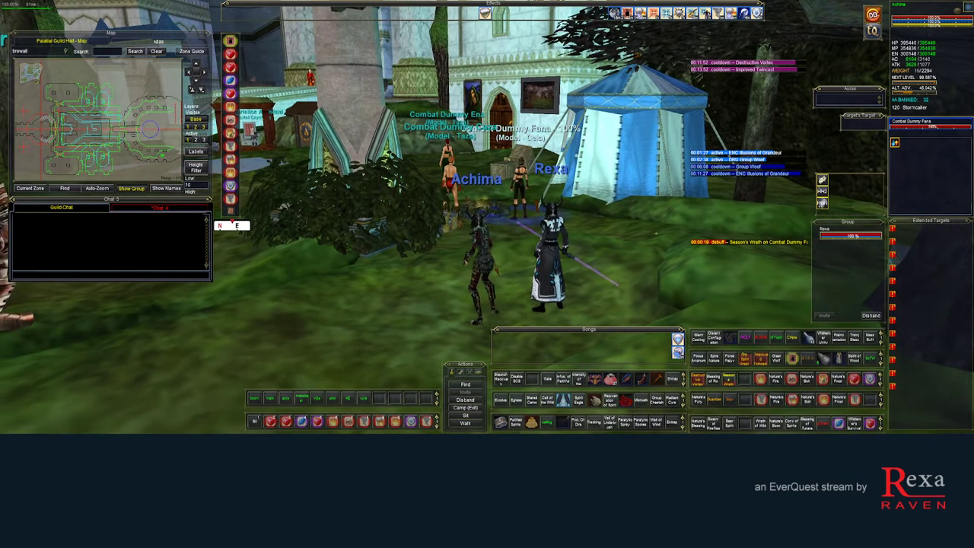
pyautogui.press('Left')
pyautogui.press('Right')
pyautogui.press('Left')
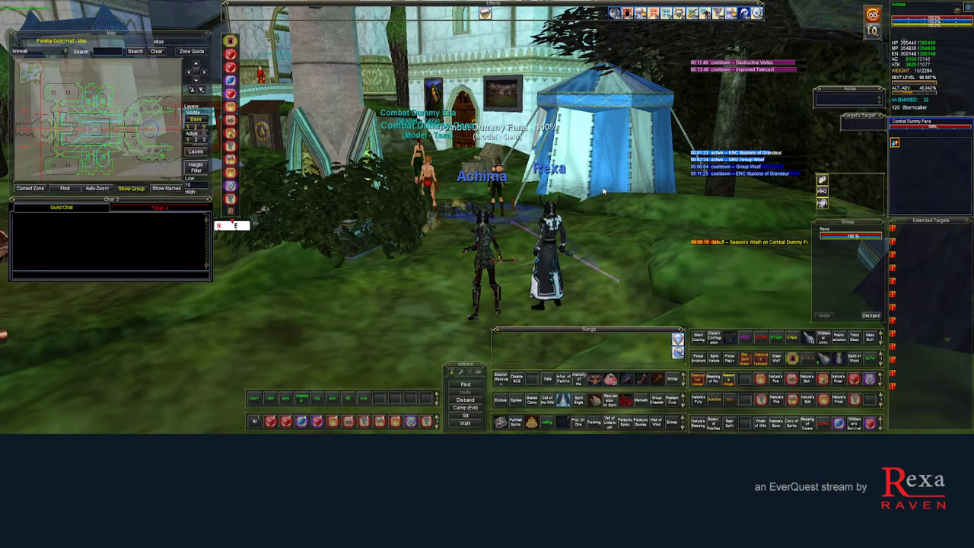
# Step: Adjust the camera, target the other group member with F2, and bring GINA forward
pyautogui.press('pagedown')
pyautogui.press('pageup')
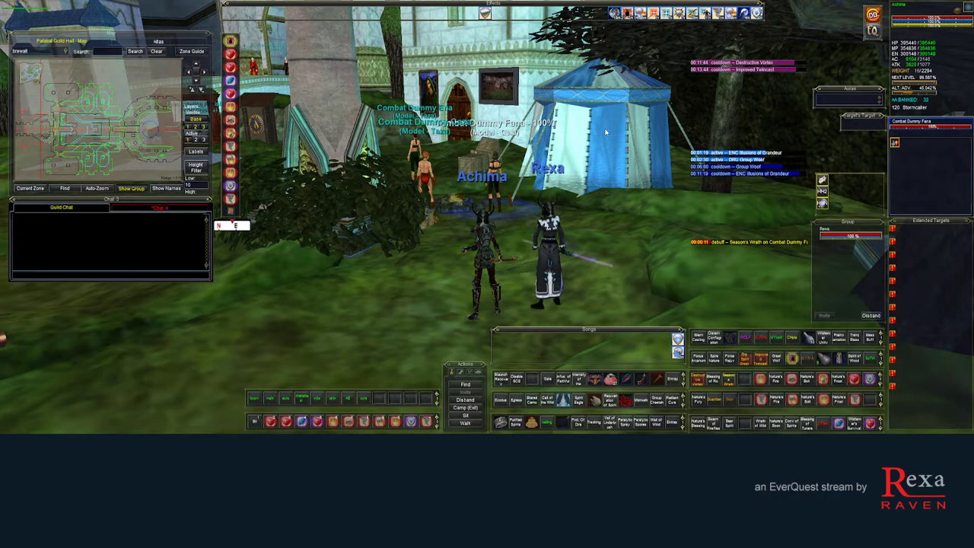
pyautogui.press('Left')
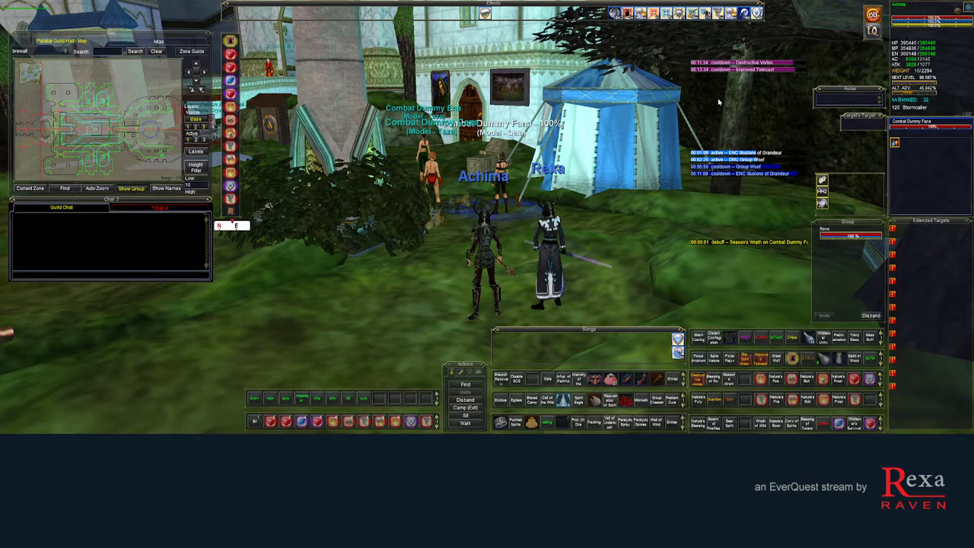
pyautogui.press('Left')
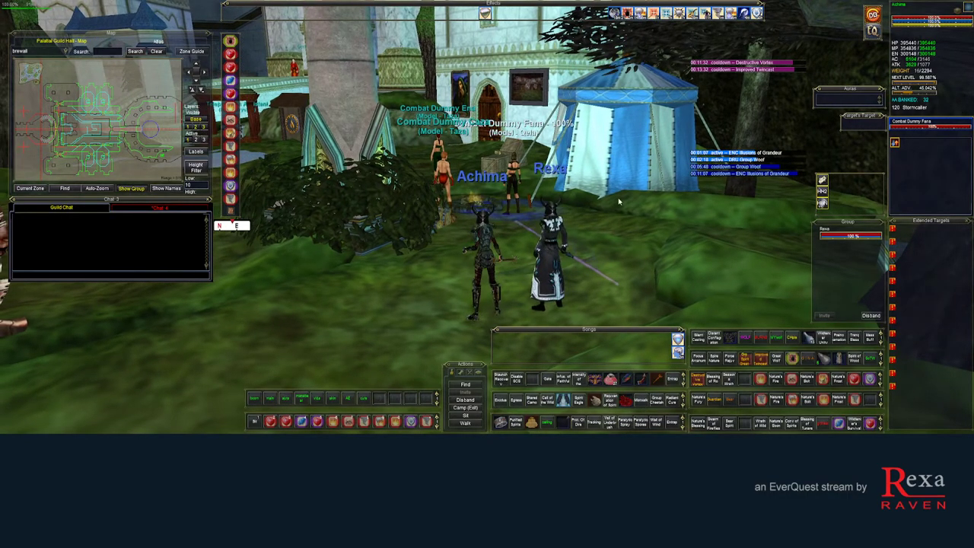
pyautogui.press('Right')
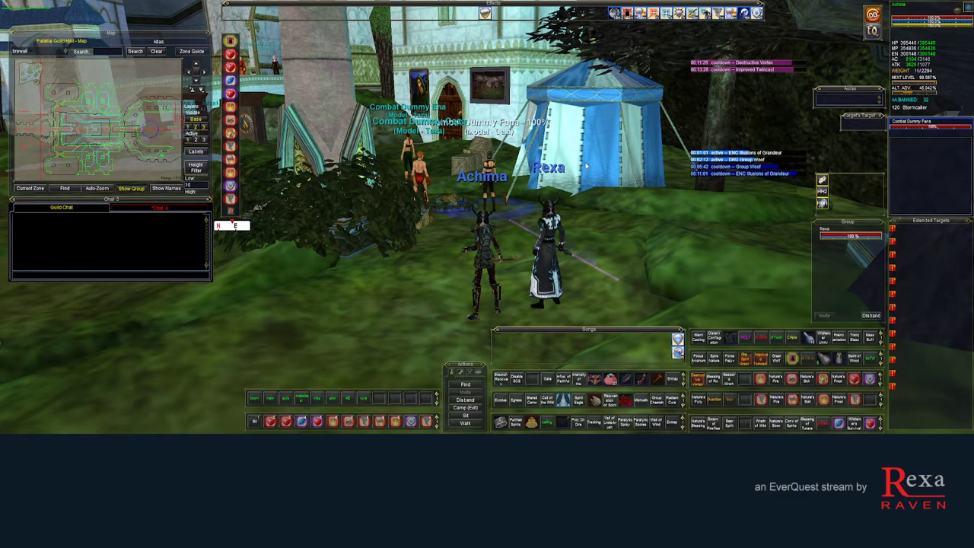
pyautogui.press('Left')
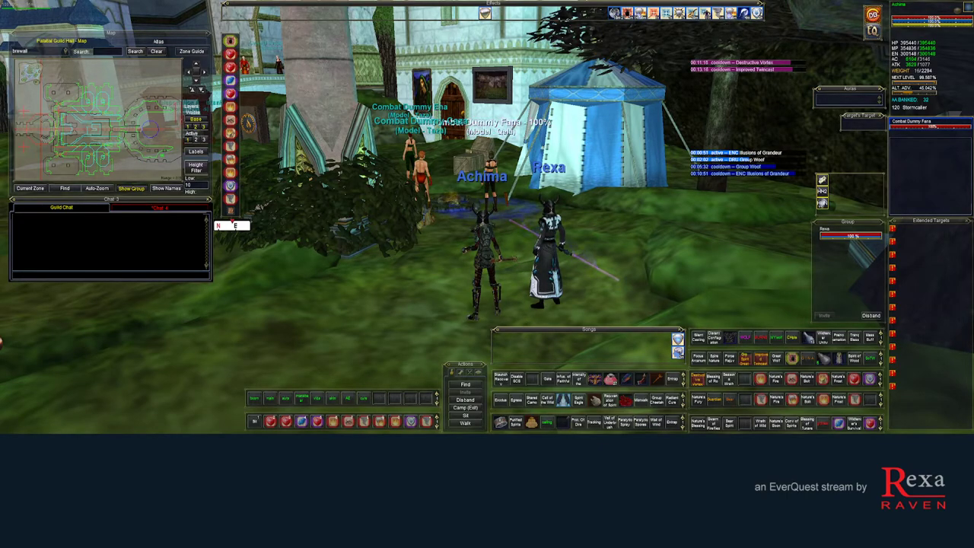
pyautogui.press('F2')
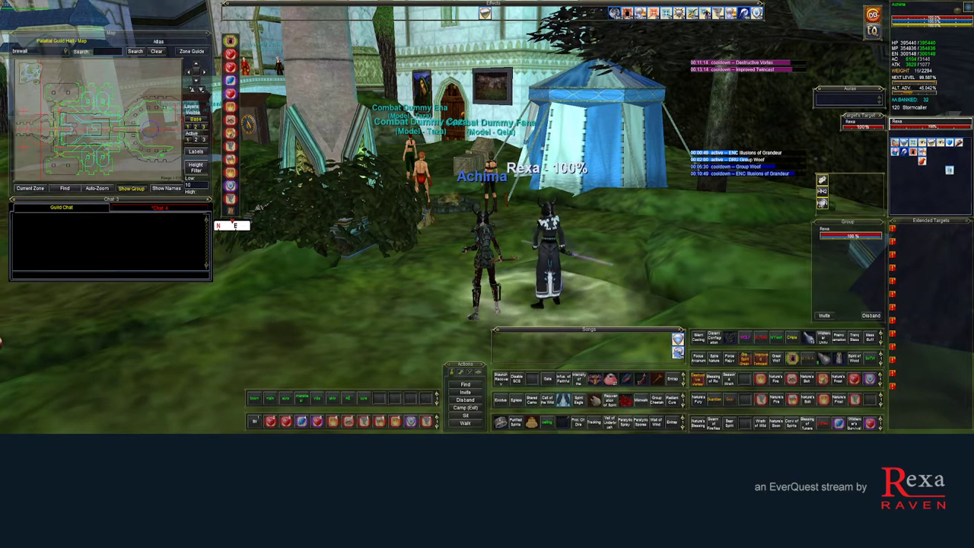
pyautogui.hotkey('alt', 'Tab')
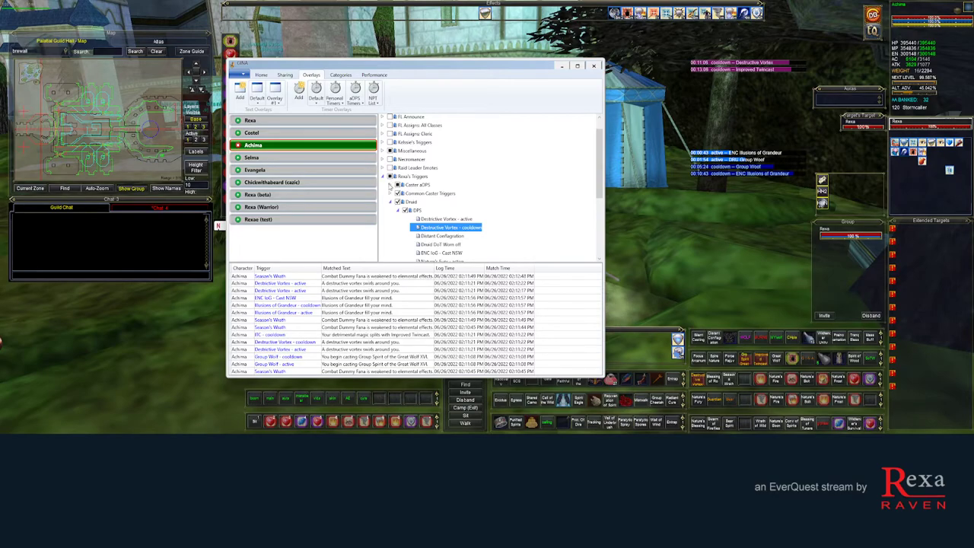
# Step: Enable GINA monitoring for the second character, then cast Night's Perpetual Terror from that game client
pyautogui.click(237, 121)
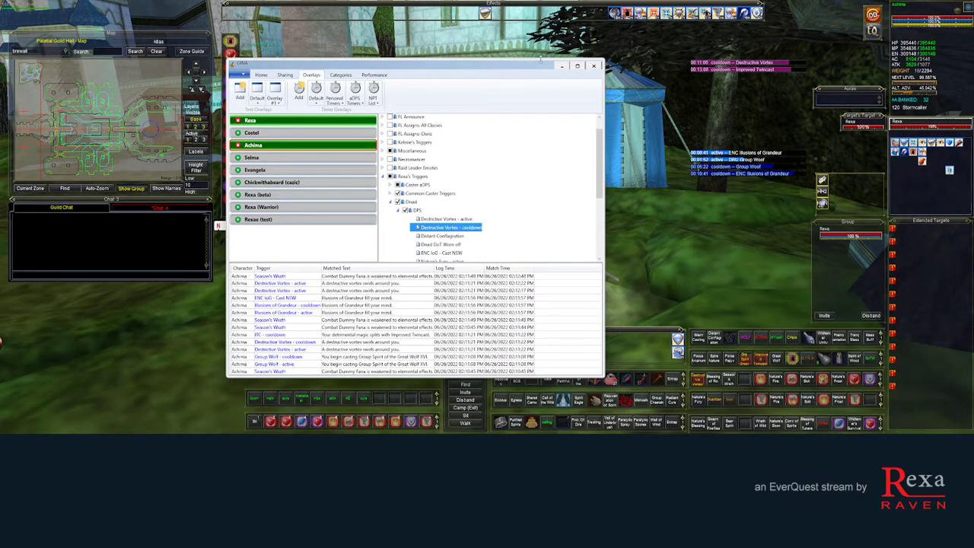
pyautogui.click(561, 66)
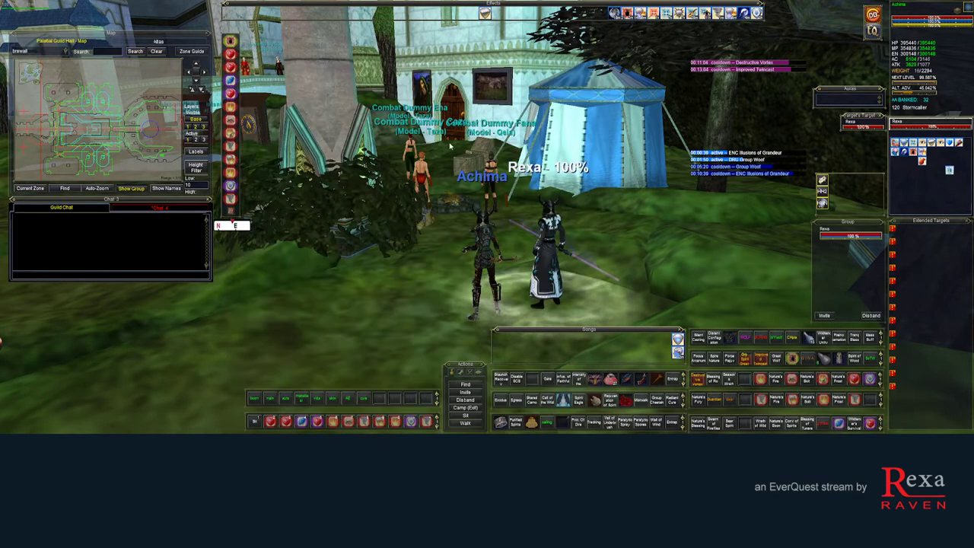
pyautogui.hotkey('alt', 'Tab')
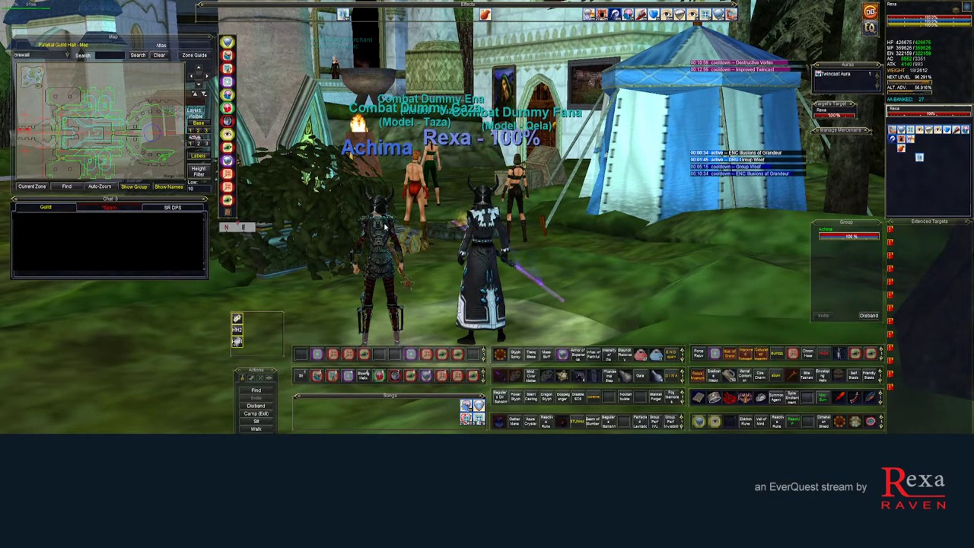
pyautogui.press('1')
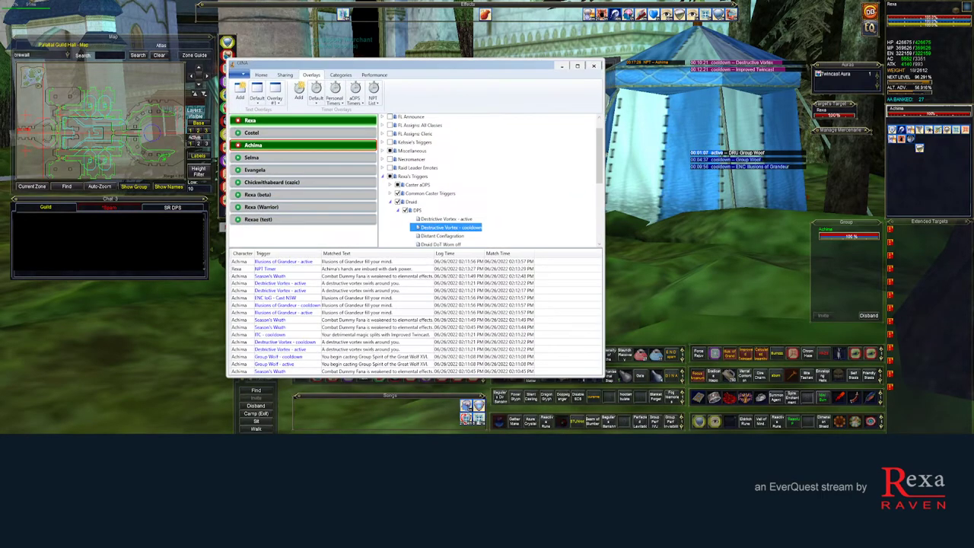
# Step: Collapse Druid and expand Enchanter's Night's Perpetual Terror category to show the NPT Timer trigger
pyautogui.hotkey('alt', 'Tab')
pyautogui.click(390, 203)
pyautogui.click(390, 210)
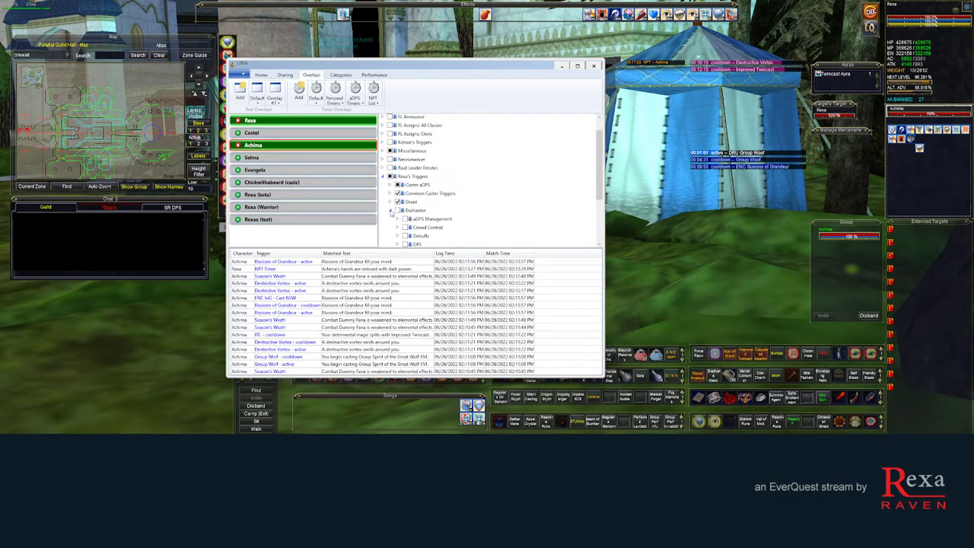
pyautogui.scroll(-3, 464, 187)
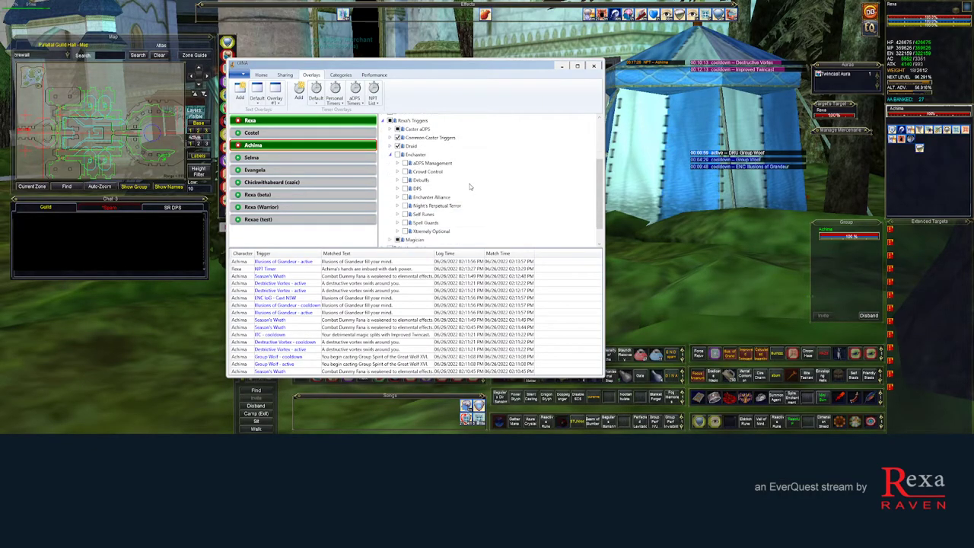
pyautogui.click(398, 205)
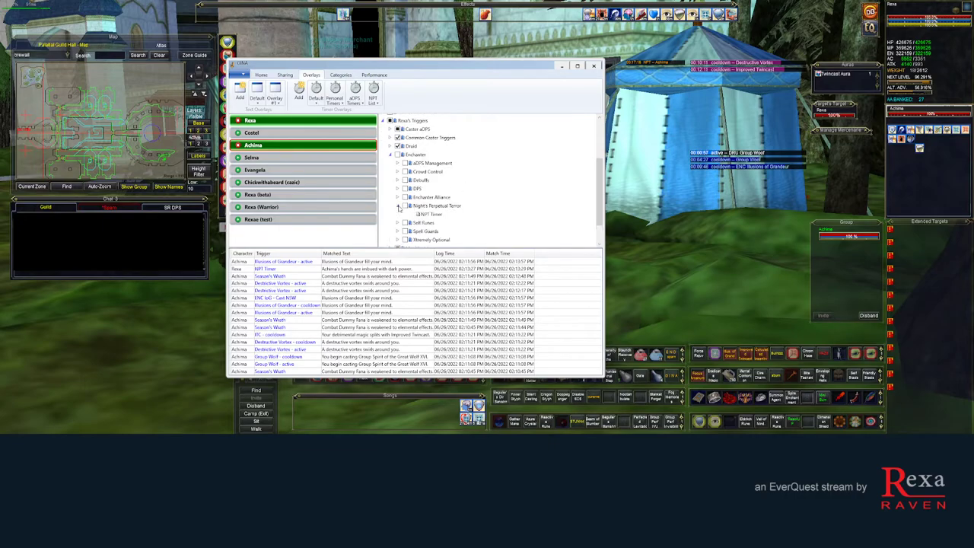
pyautogui.moveTo(437, 218)
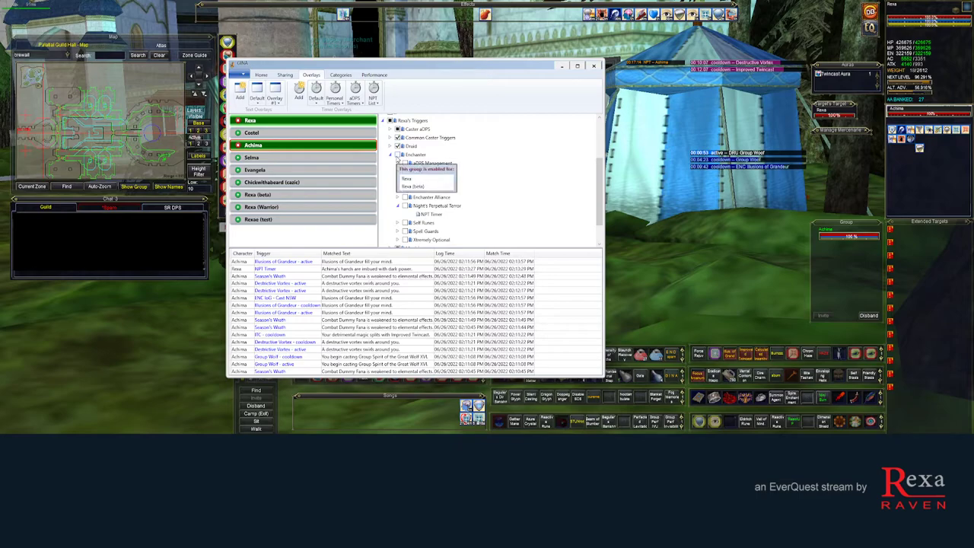
# Step: Review the NPT Timer trigger's Timer tab end-early texts in the Trigger Editor and save it
pyautogui.doubleClick(431, 216)
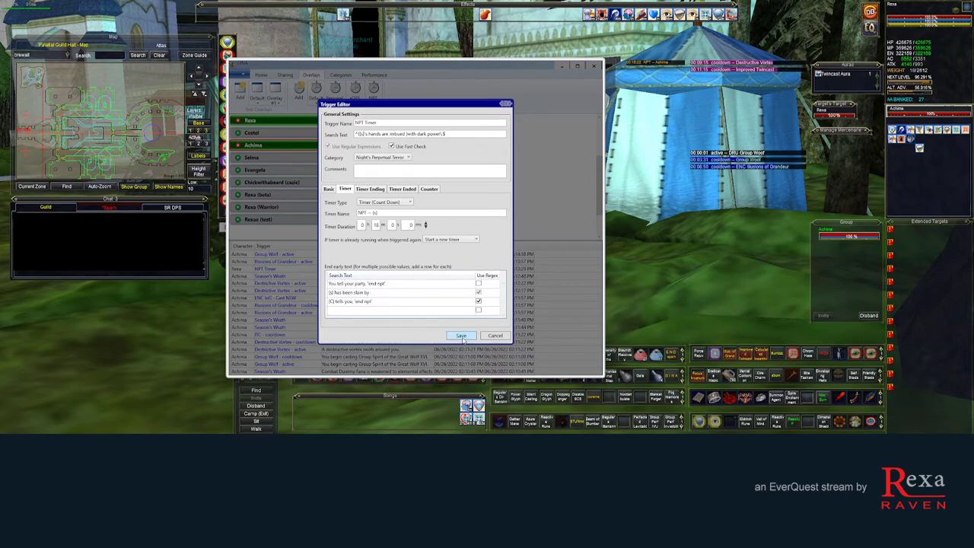
pyautogui.click(495, 336)
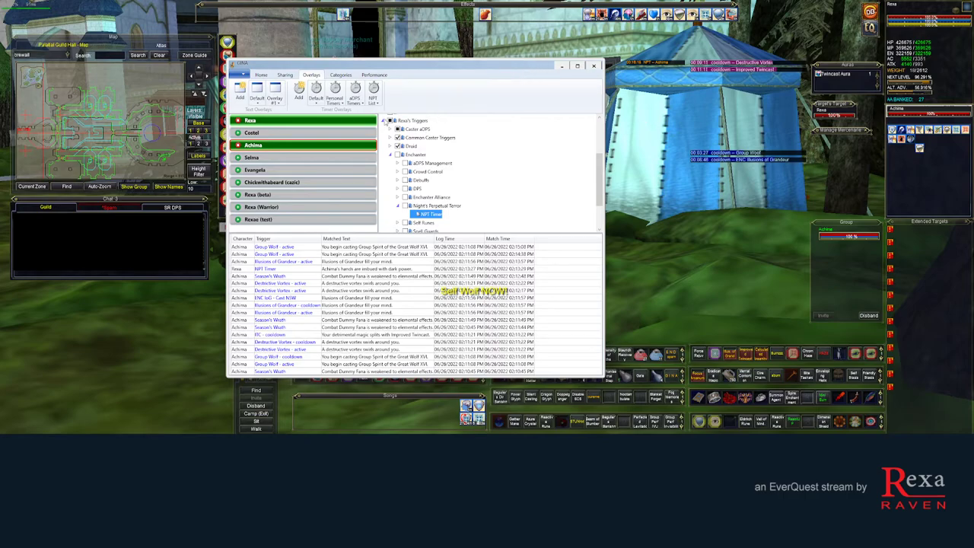
# Step: Select the other character, send '/p end npt' to the party, and move both chat windows aside
pyautogui.click(266, 121)
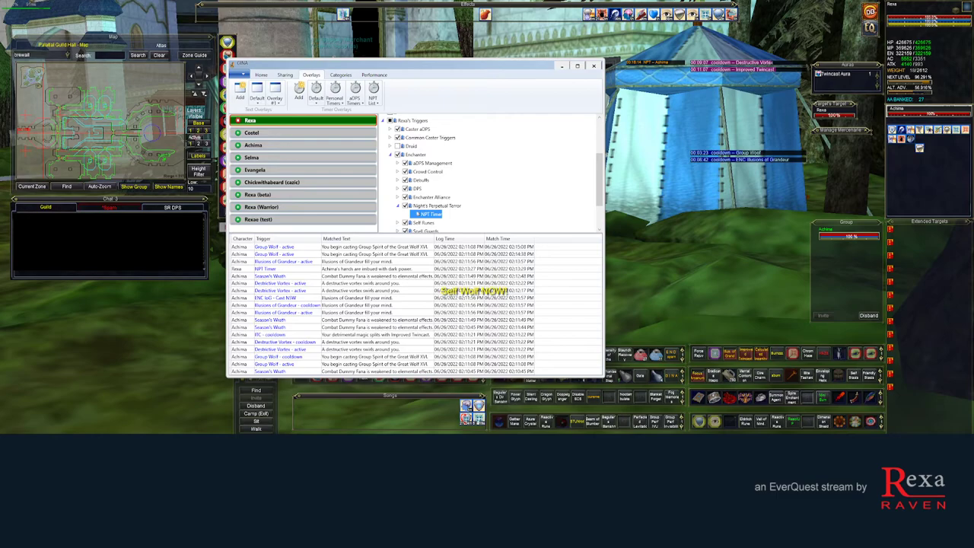
pyautogui.click(561, 67)
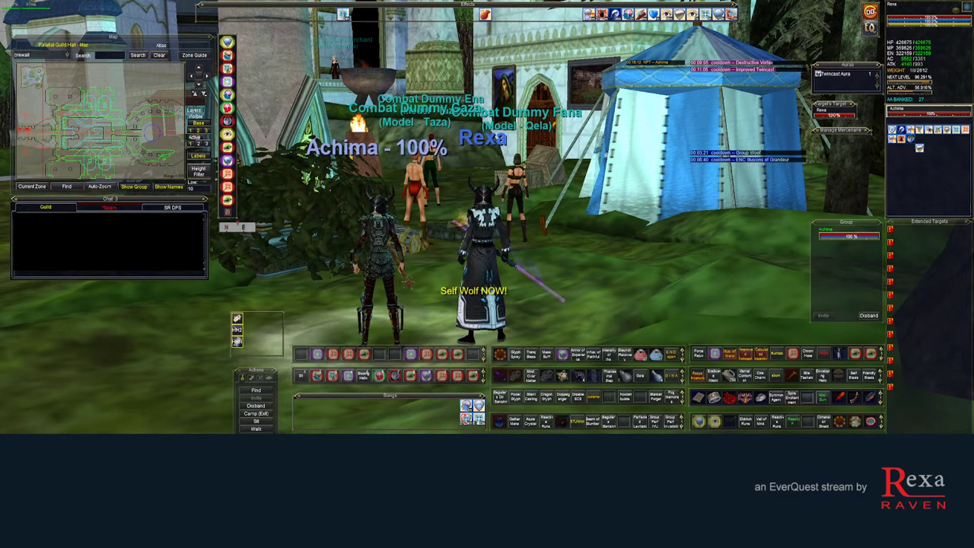
pyautogui.moveTo(354, 306); pyautogui.dragTo(297, 202)
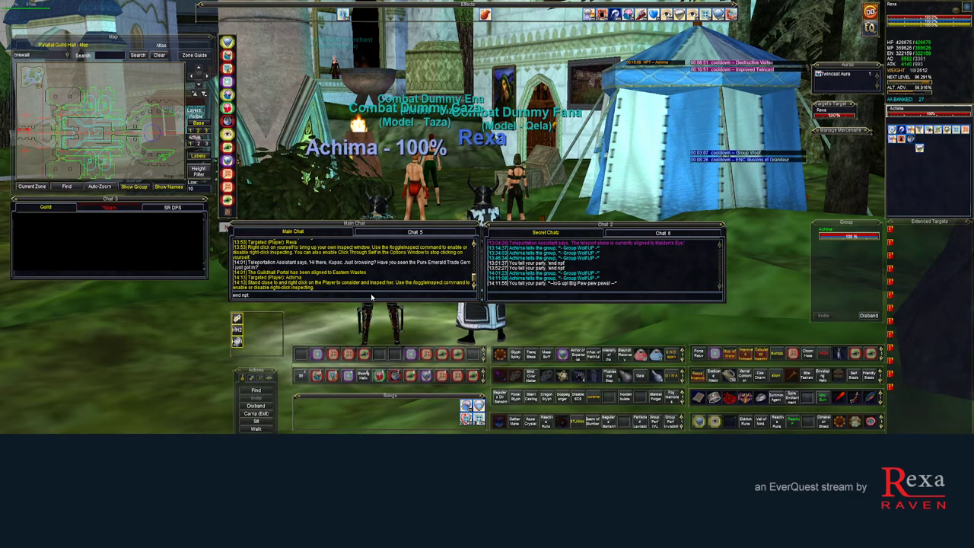
pyautogui.press('Return')
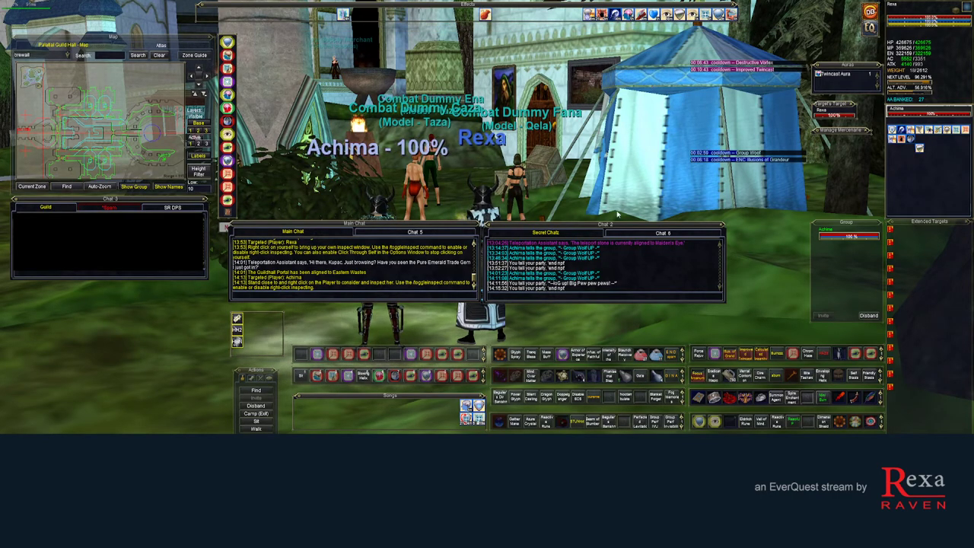
pyautogui.moveTo(582, 223); pyautogui.dragTo(806, 432)
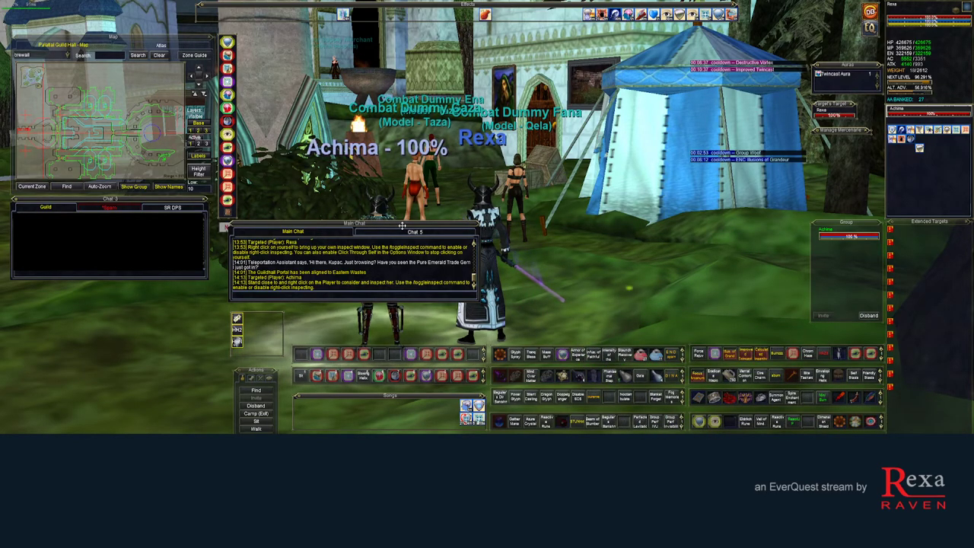
pyautogui.moveTo(403, 226); pyautogui.dragTo(654, 435)
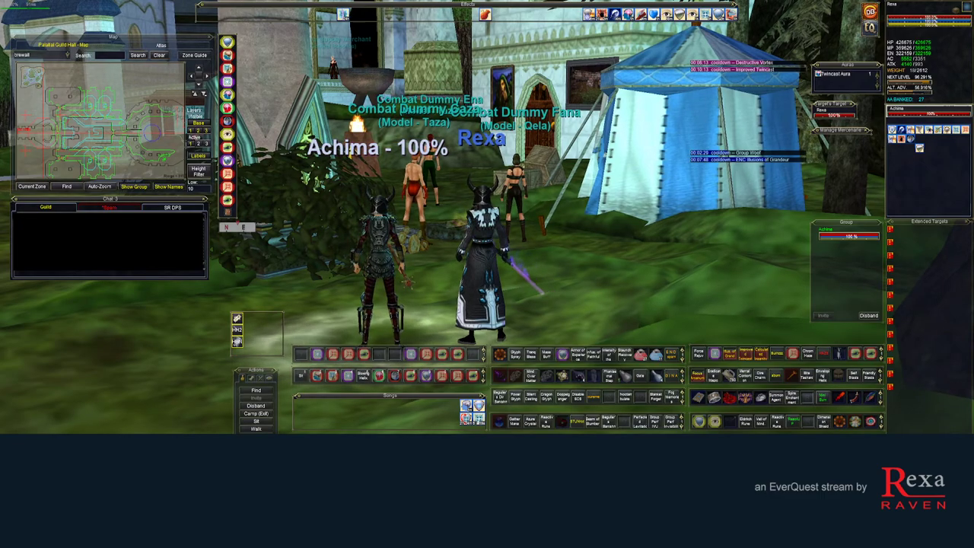
pyautogui.moveTo(550, 198); pyautogui.dragTo(593, 198)
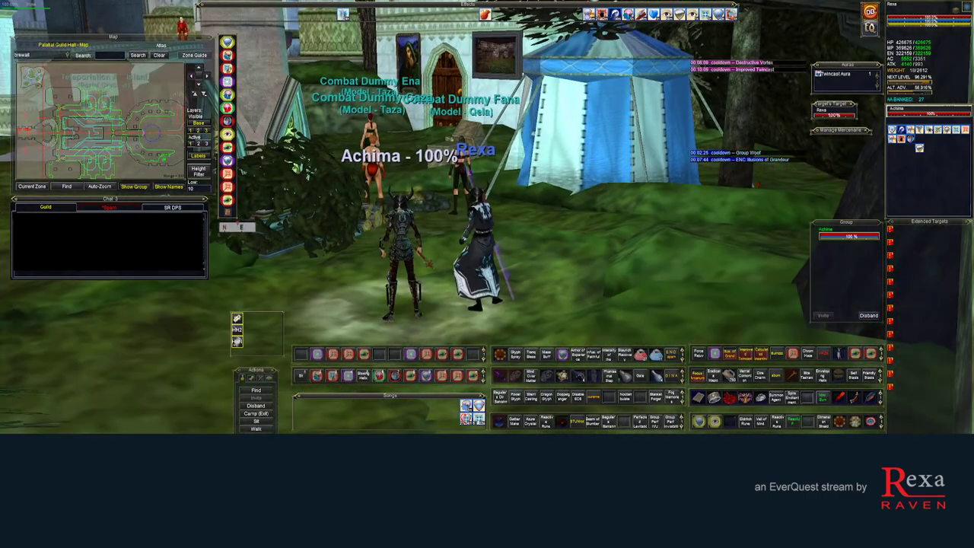
pyautogui.moveTo(500, 177); pyautogui.dragTo(563, 177)
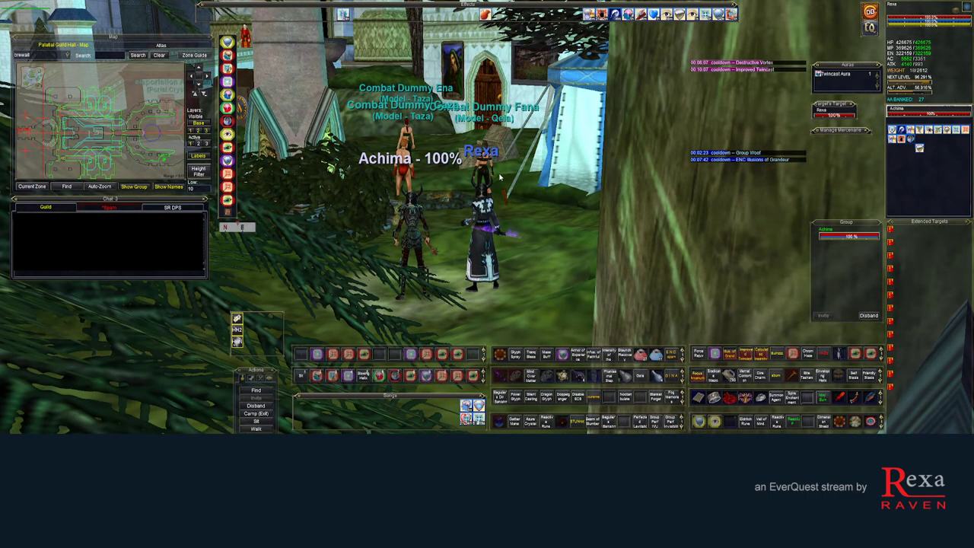